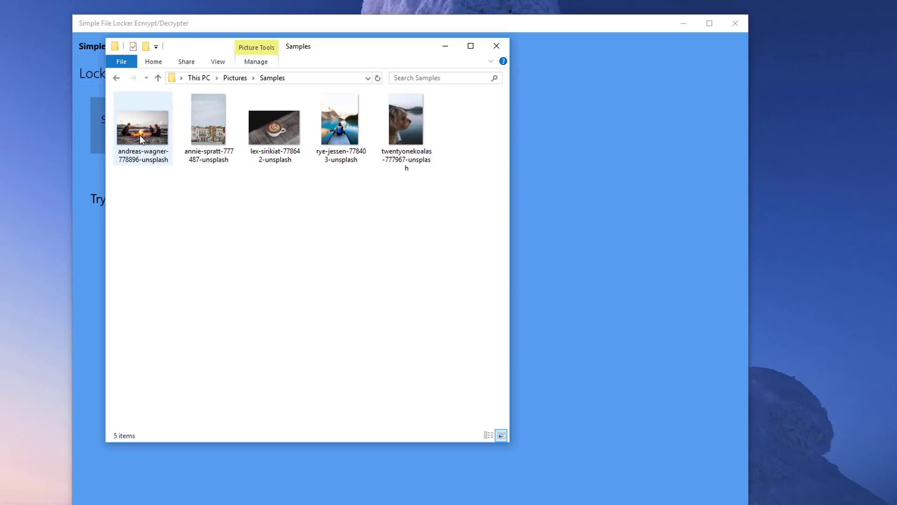
View the campfire photo and the coffee cup photo in the Samples folder
double_click(140, 135)
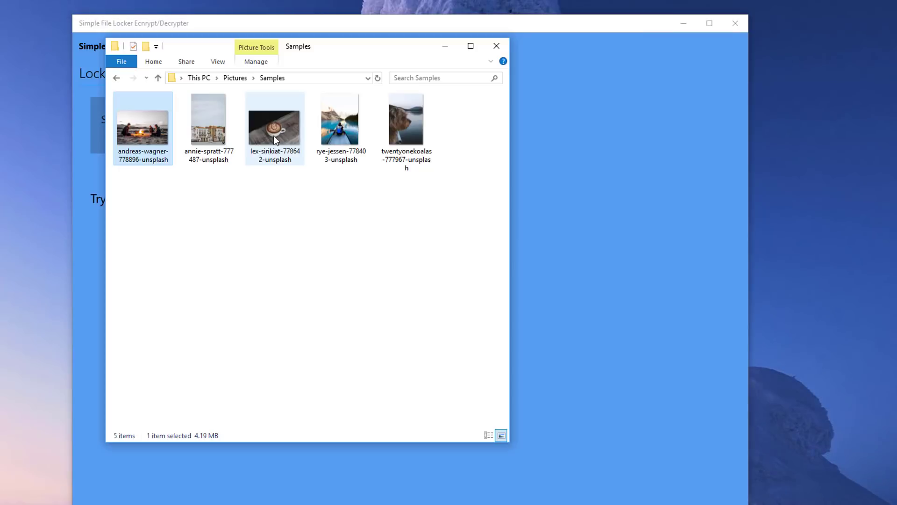
double_click(273, 140)
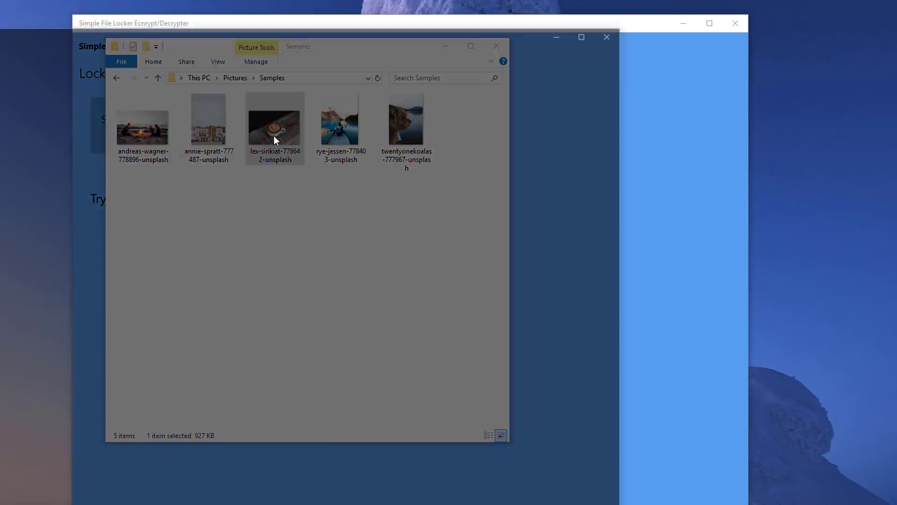
left_click(610, 41)
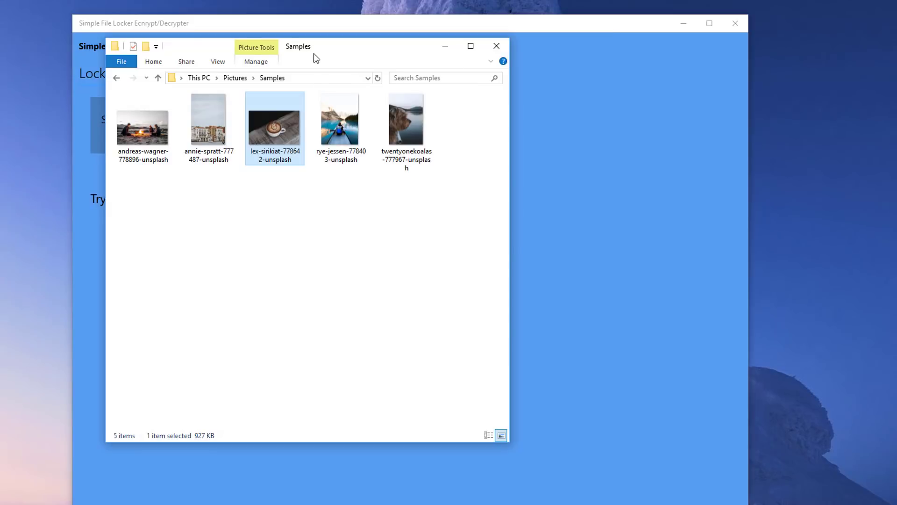
left_click_drag(310, 56, 240, 52)
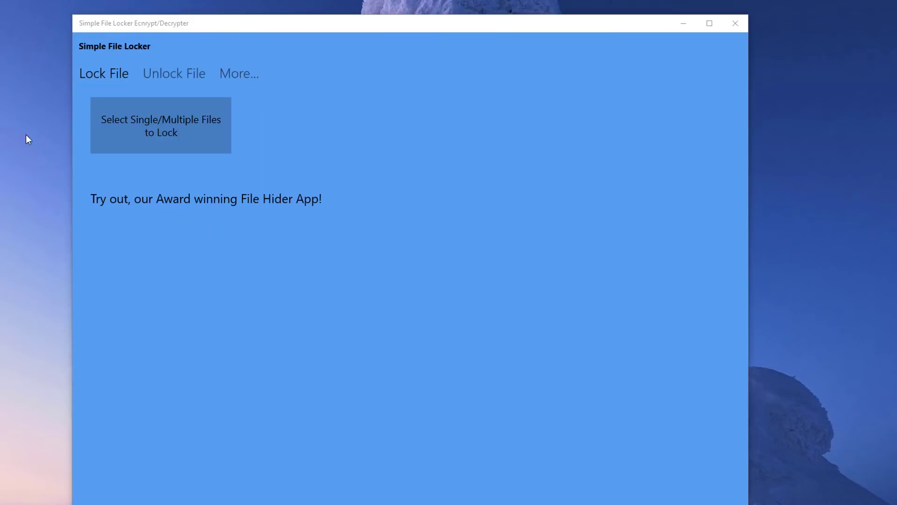
Switch to Simple File Locker and lock all five pictures in the Samples folder
left_click(164, 130)
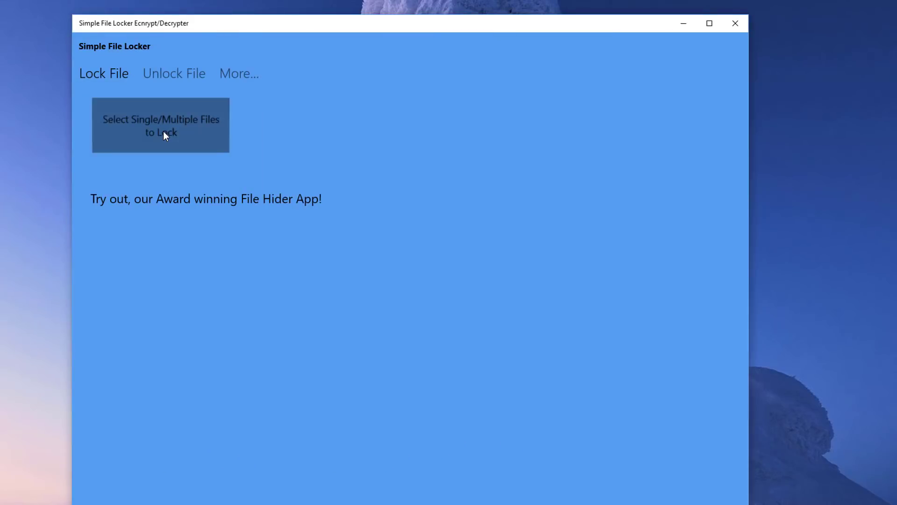
left_click_drag(247, 163, 564, 84)
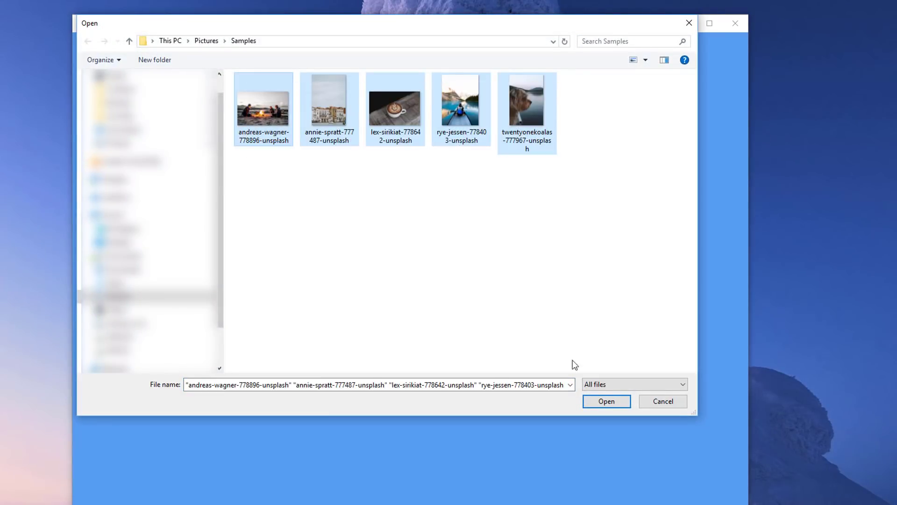
left_click(602, 400)
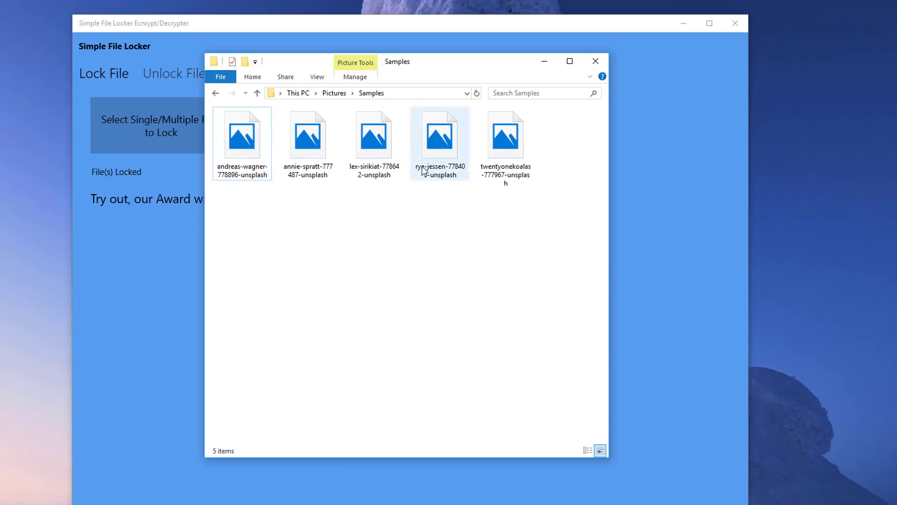
Try to open the first two locked pictures in the Samples folder to check their encryption
double_click(247, 152)
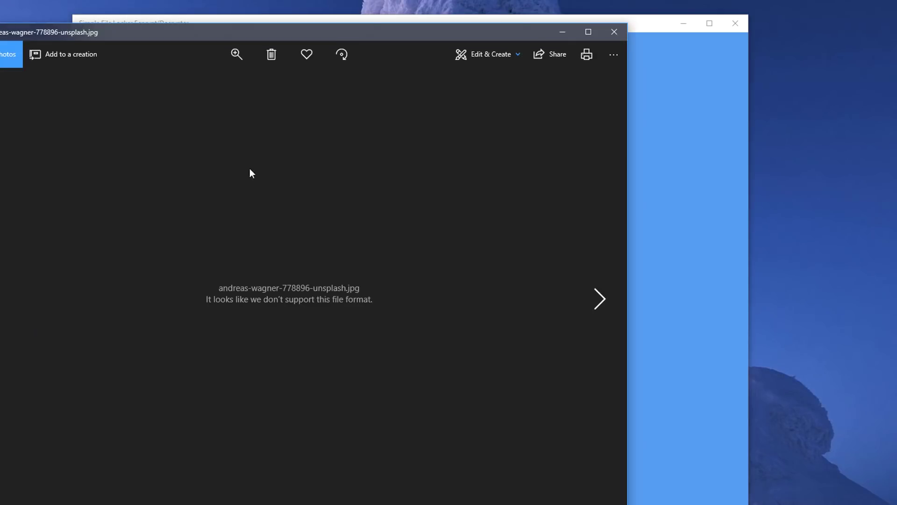
left_click(613, 31)
double_click(325, 143)
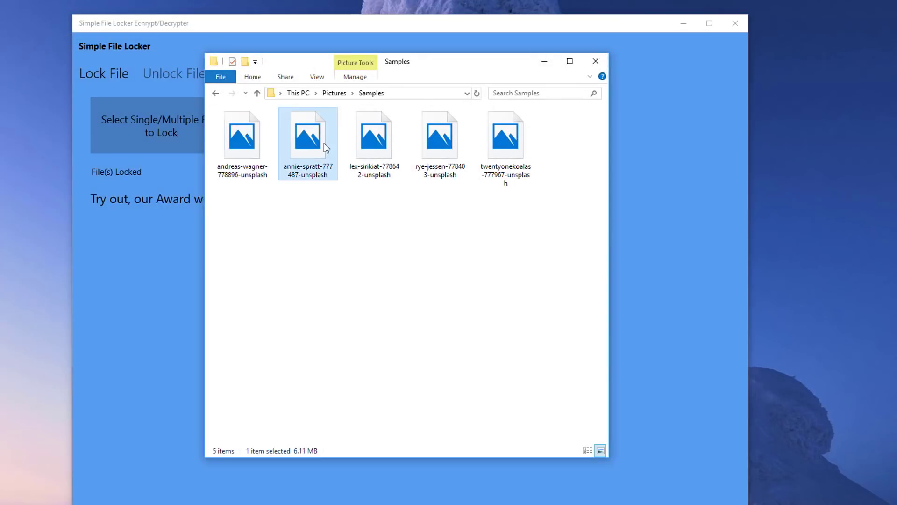
left_click(616, 33)
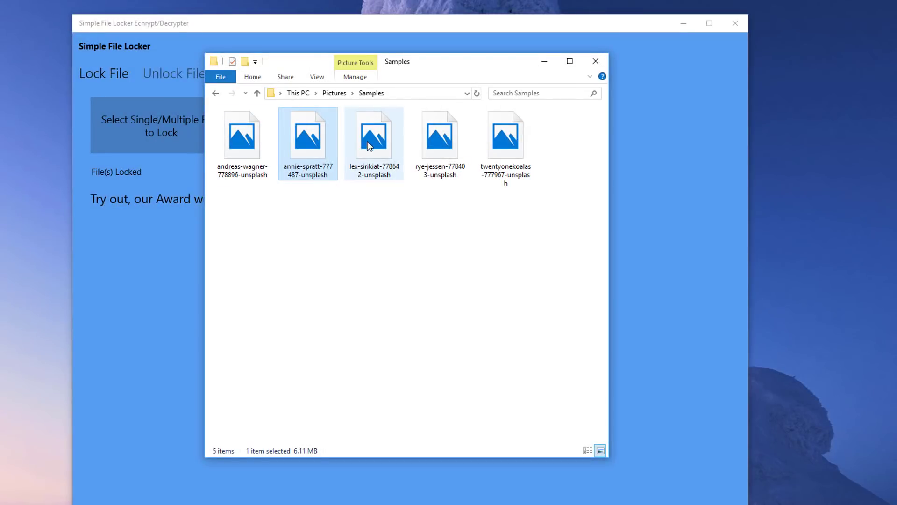
Switch back to Simple File Locker and unlock all five pictures in the Samples folder
left_click(175, 26)
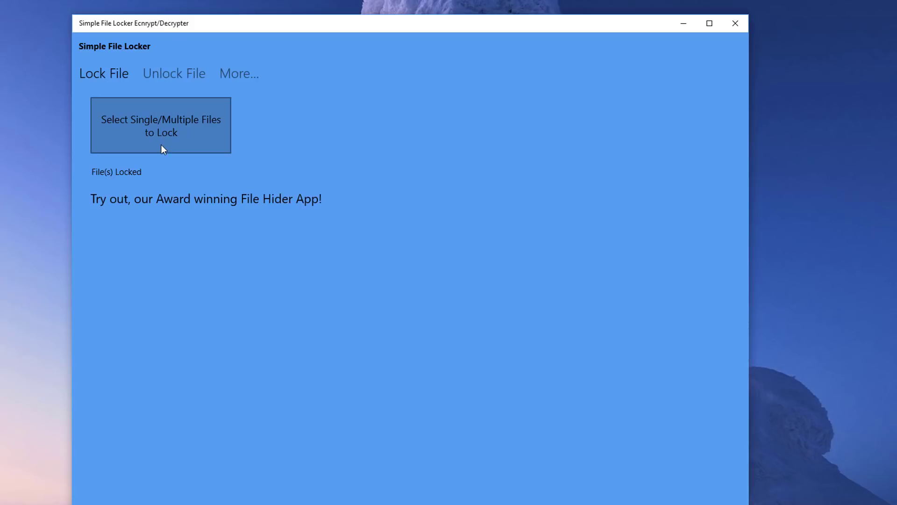
left_click(167, 74)
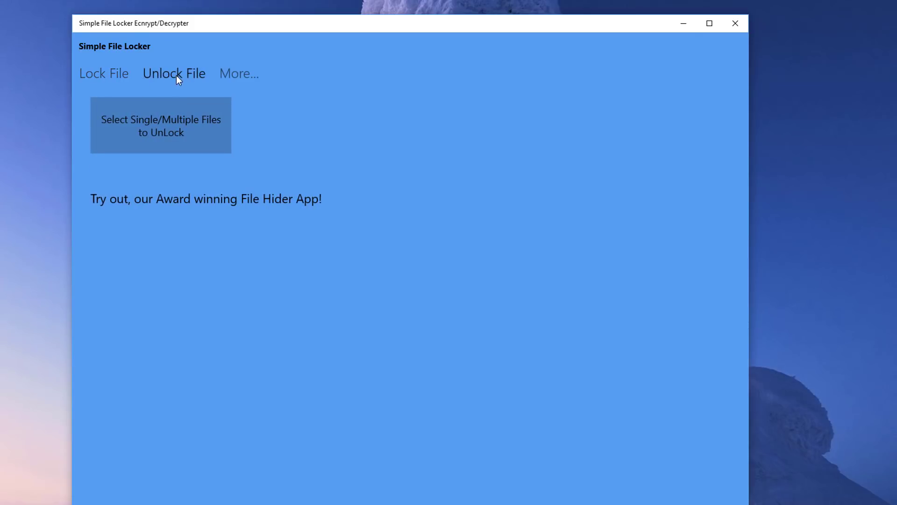
left_click(147, 128)
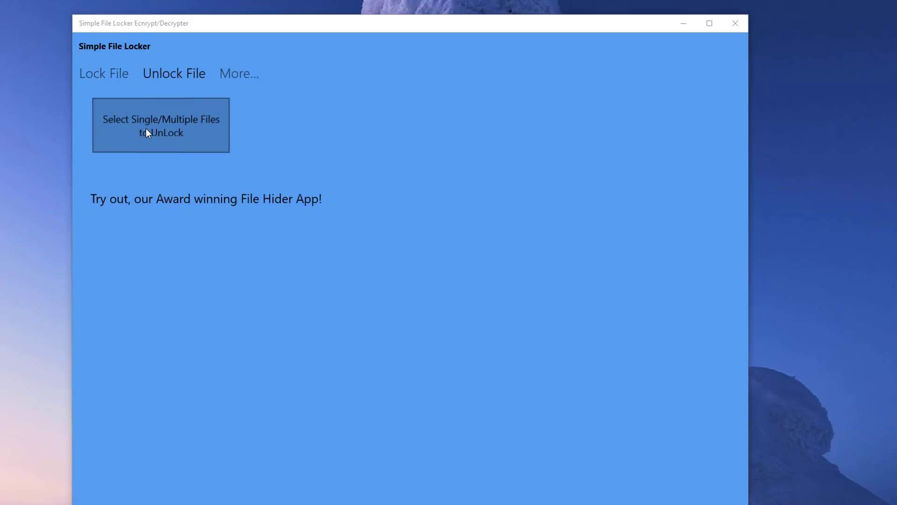
left_click_drag(266, 167, 552, 143)
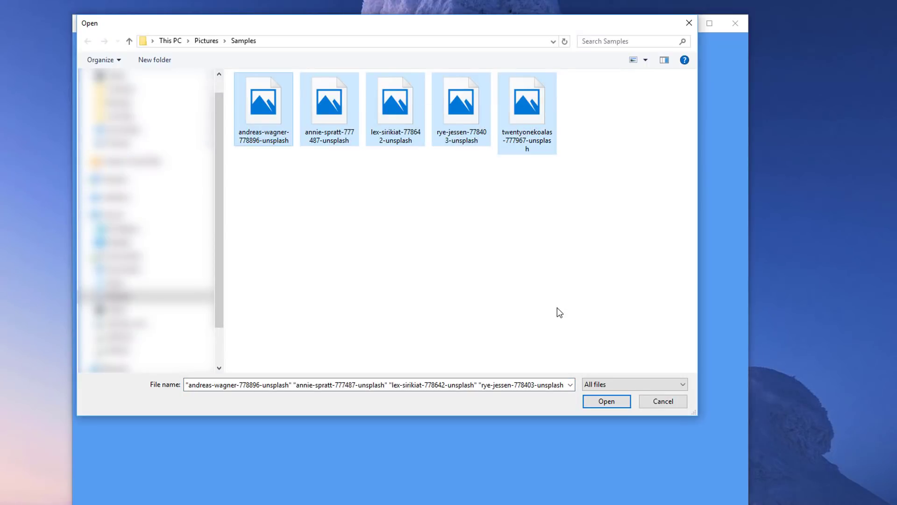
left_click(595, 403)
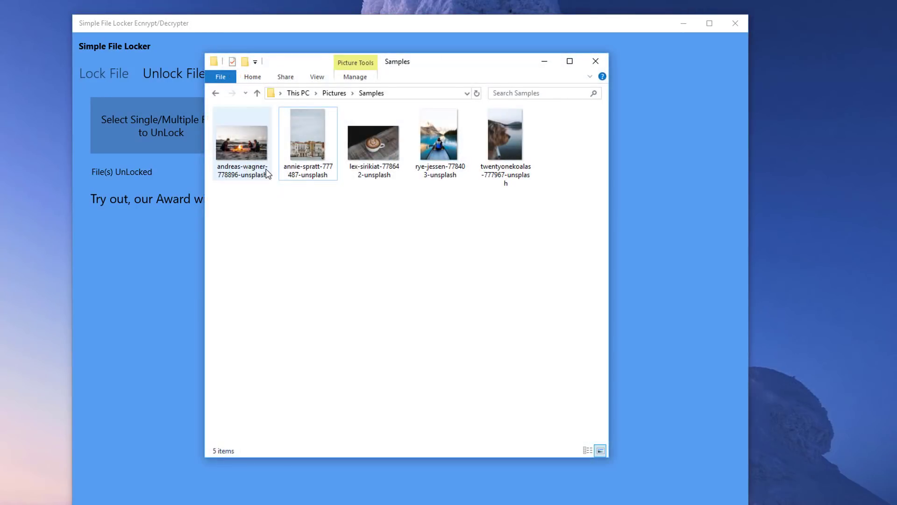
Open the unlocked campfire photo to check it, and close the Samples folder
double_click(266, 171)
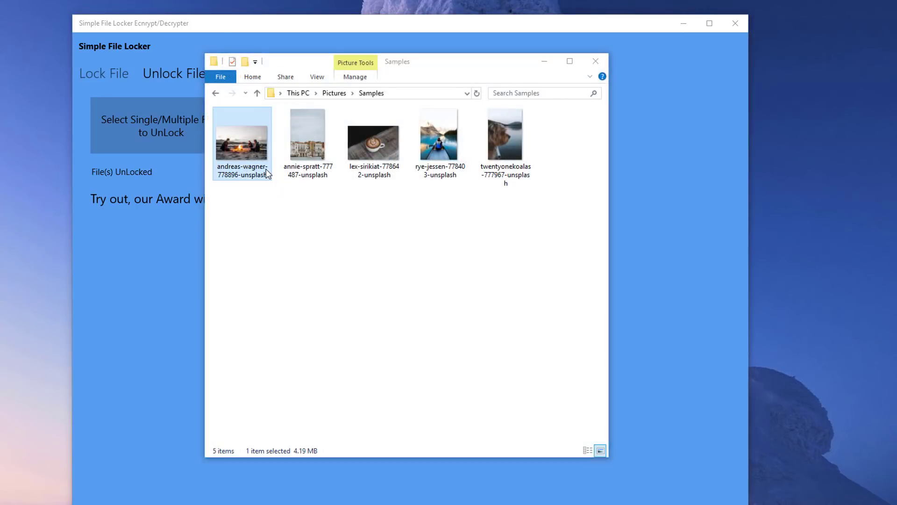
left_click(612, 32)
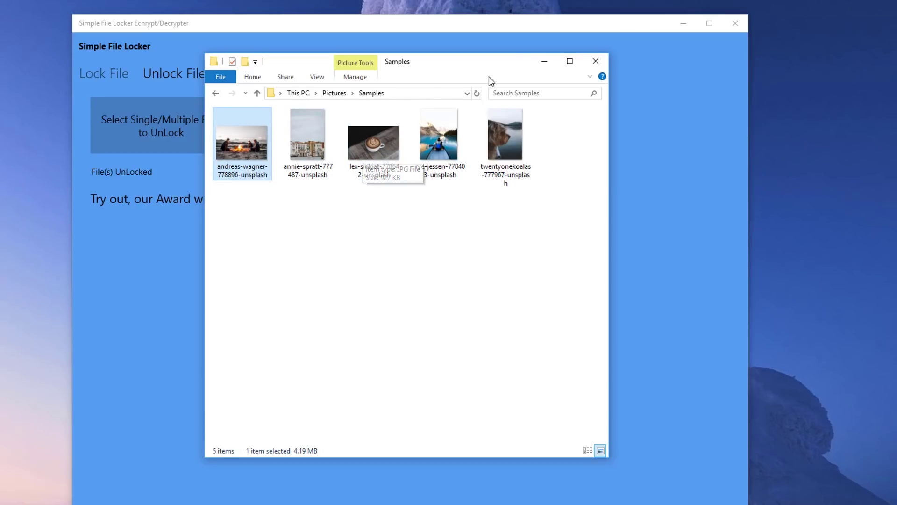
left_click(592, 61)
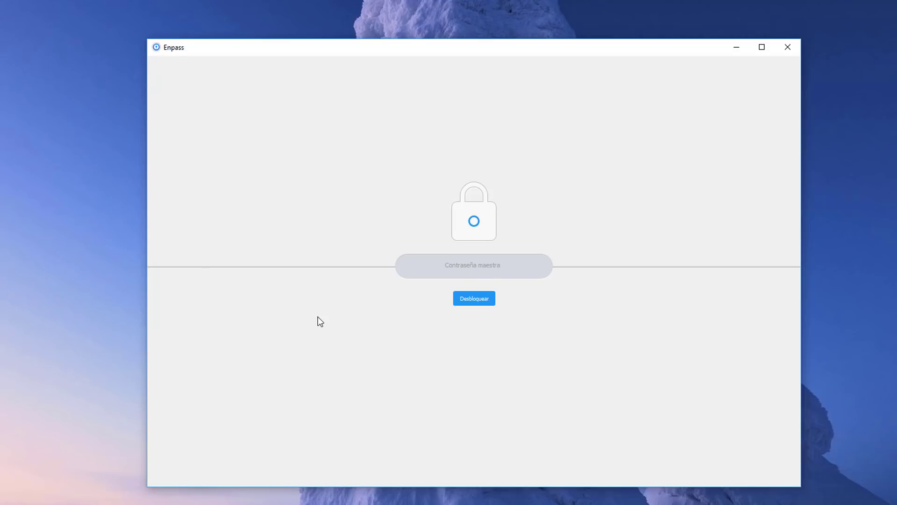
Unlock the Enpass vault with the master password and view the Tarjeta de Crédito, Finanzas and Iniciar Sesión categories
type("••••••")
key("Return")
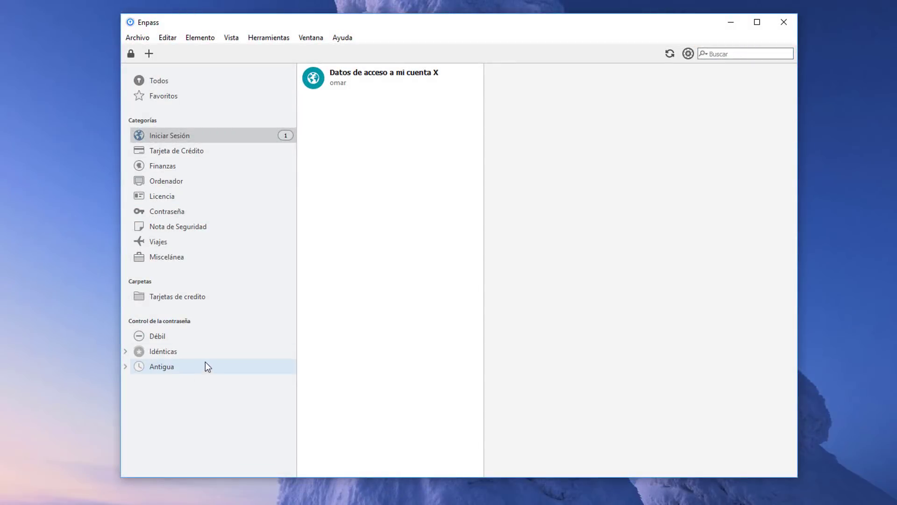
left_click(180, 149)
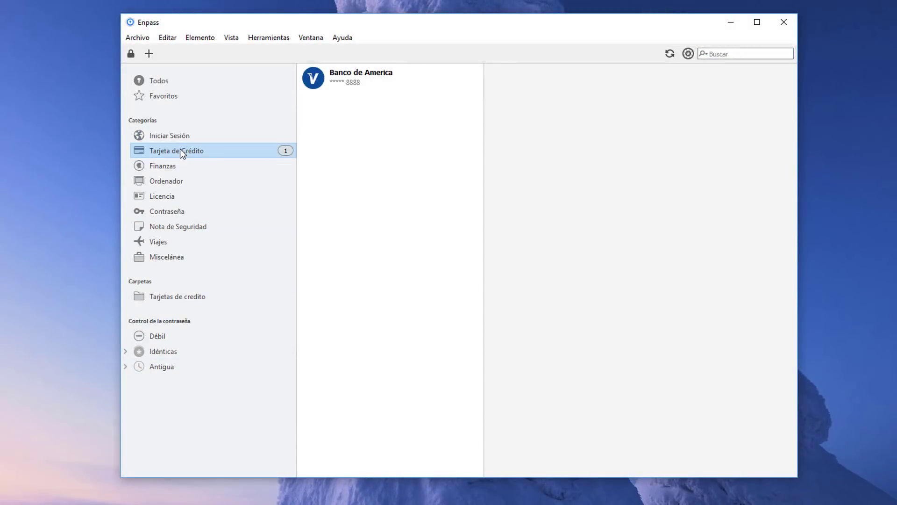
left_click(178, 165)
left_click(172, 137)
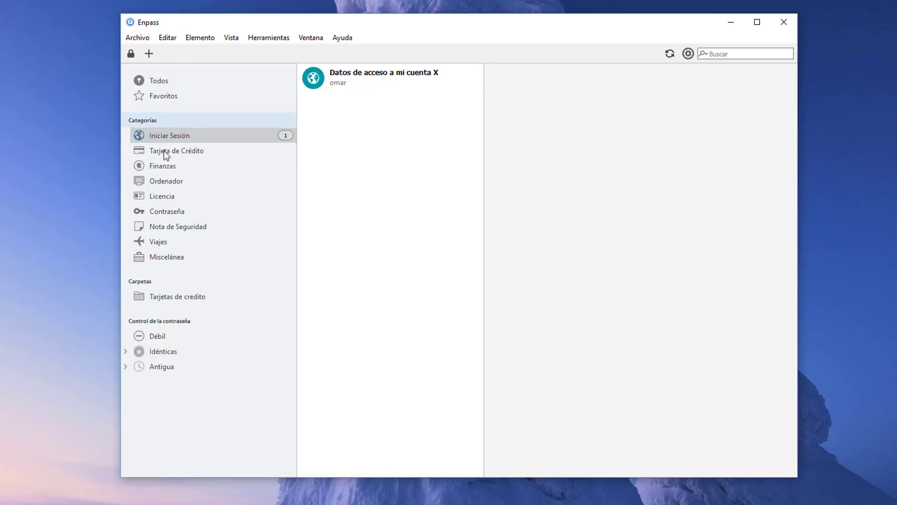
Create a new folder named Internet in the Enpass vault
left_click(149, 53)
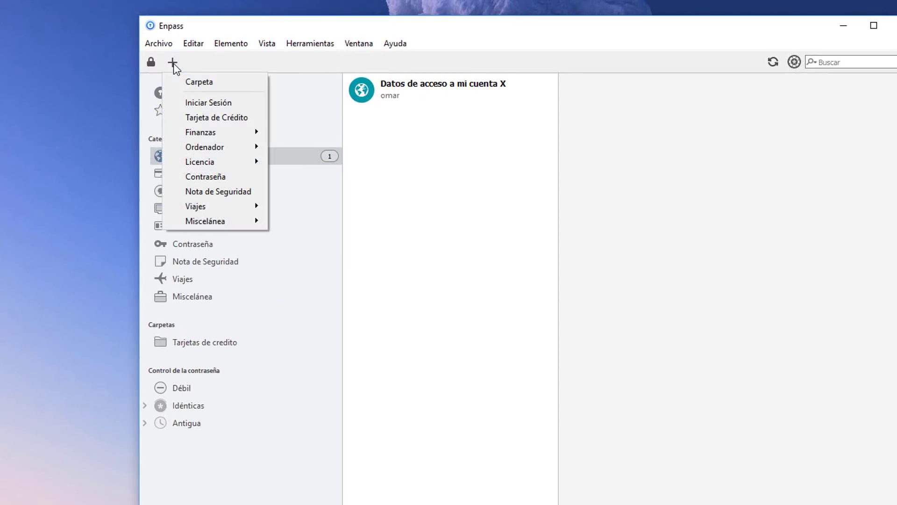
left_click(193, 77)
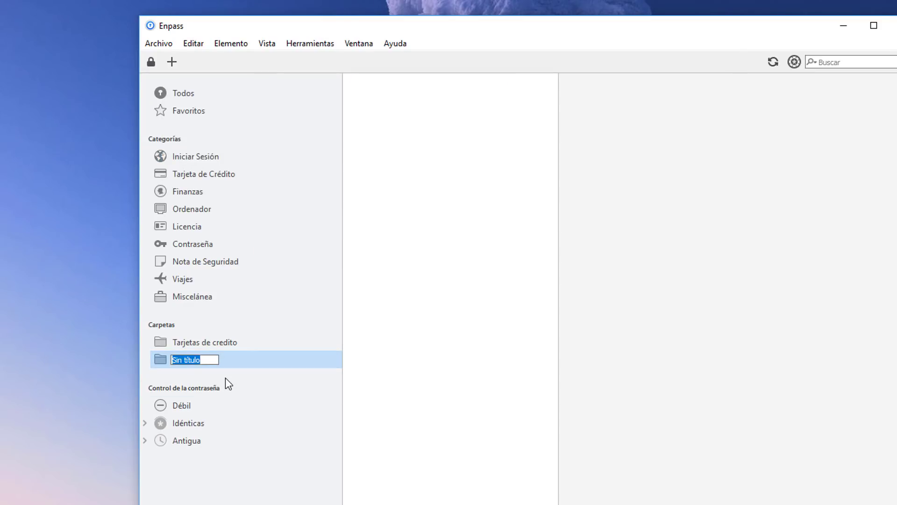
type("Internet")
key("Return")
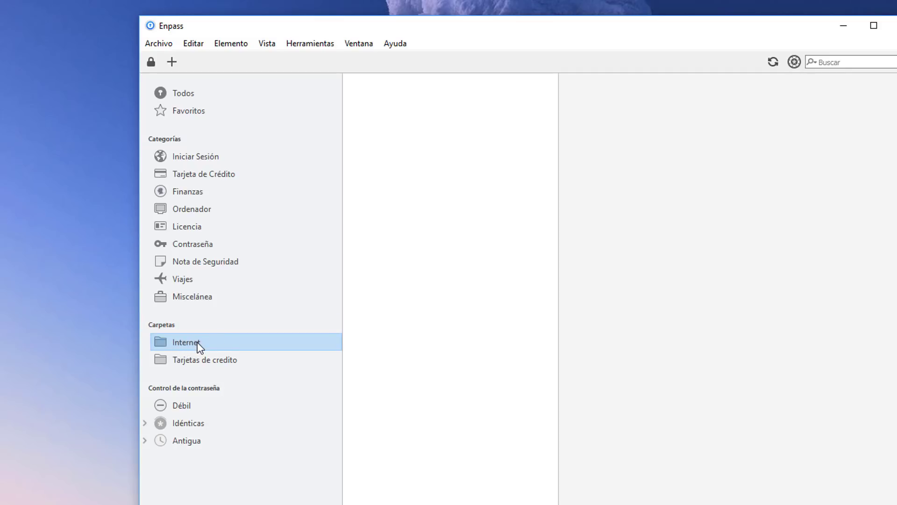
Start a new Iniciar Sesión item in the Internet folder, title it Facebook and enter the account's username
left_click(172, 63)
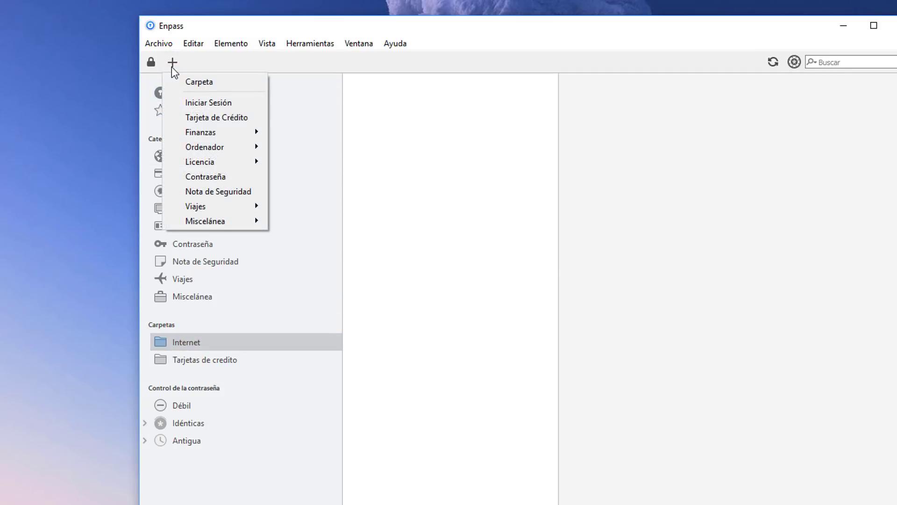
left_click(202, 105)
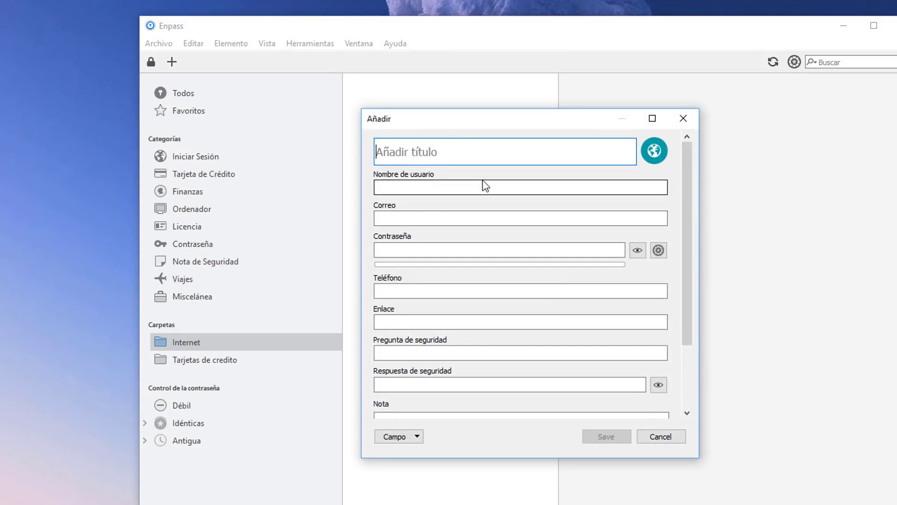
type("Facebook")
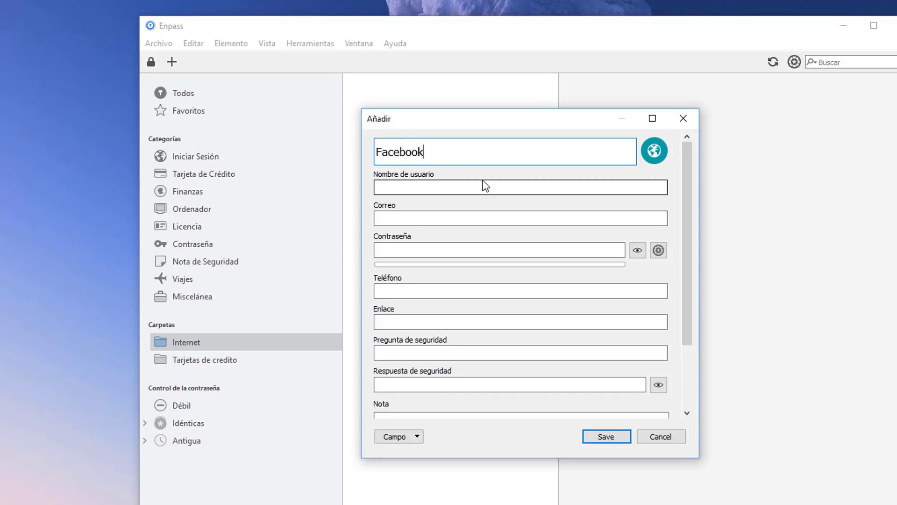
left_click(420, 188)
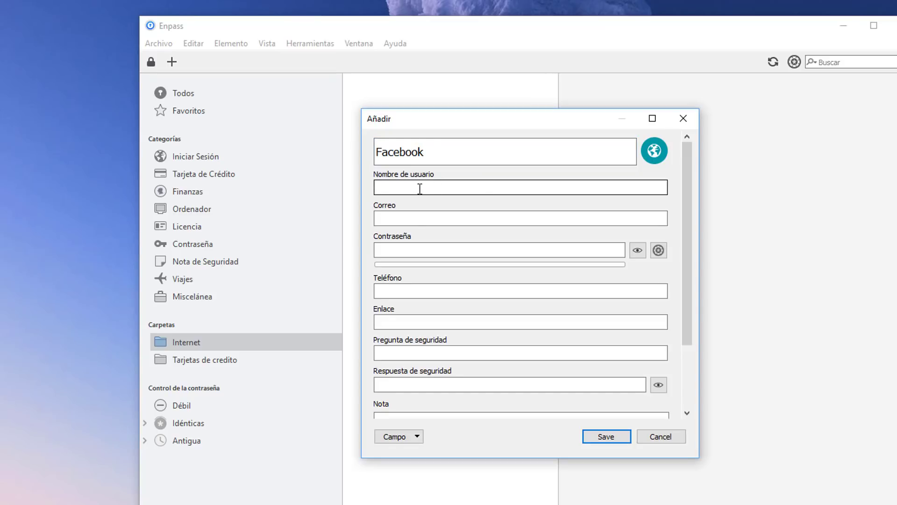
type("omar")
Fill in the Facebook item's e-mail address and account password
left_click(398, 224)
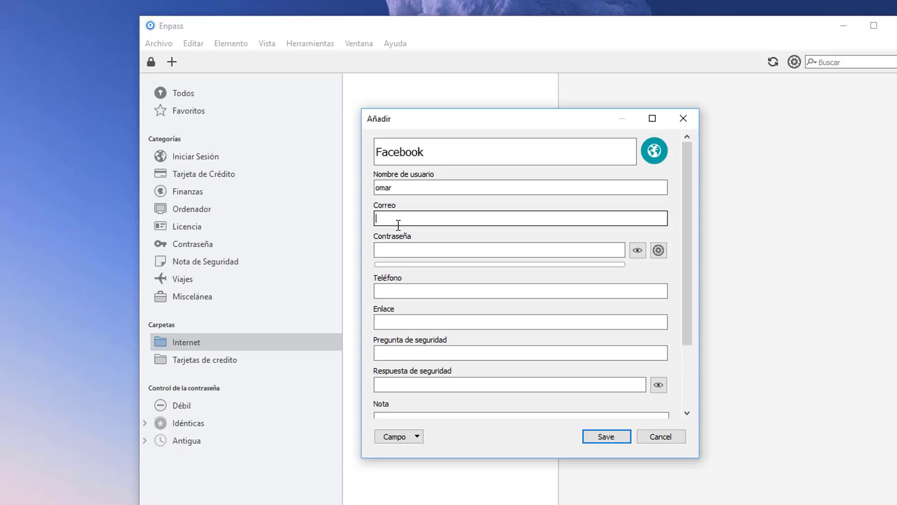
key("ctrl+v")
left_click(419, 247)
type("••")
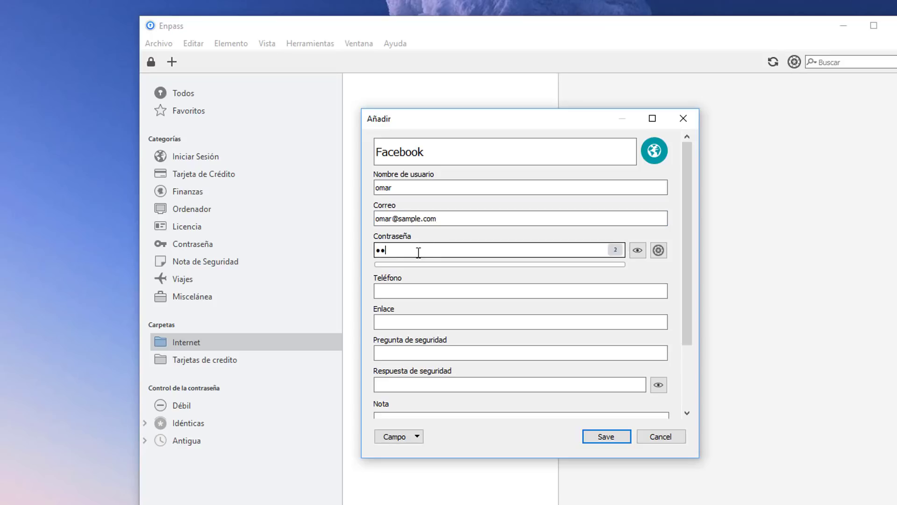
type("••••••")
Enter the phone number, the link facebook.com, the security question pais and the security answer in the Facebook item
left_click(437, 291)
type("888")
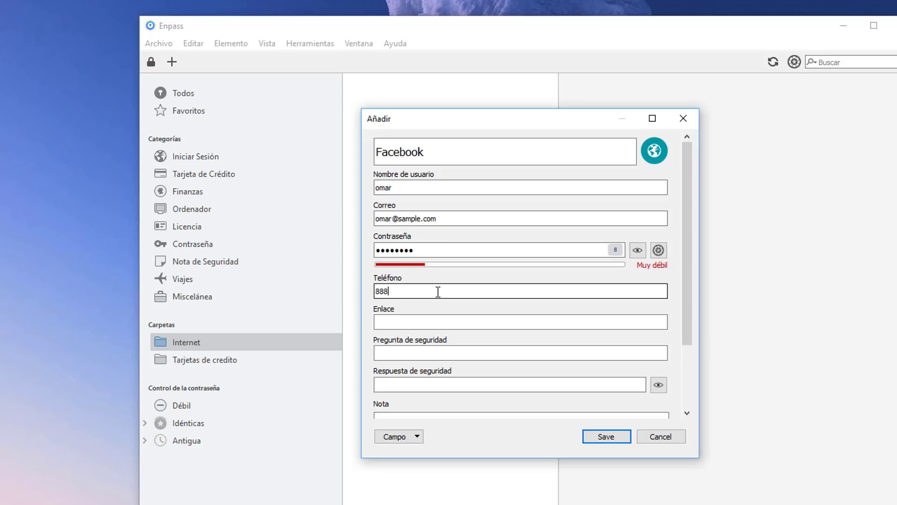
type("-888-8888")
left_click(397, 322)
type("facebook.com")
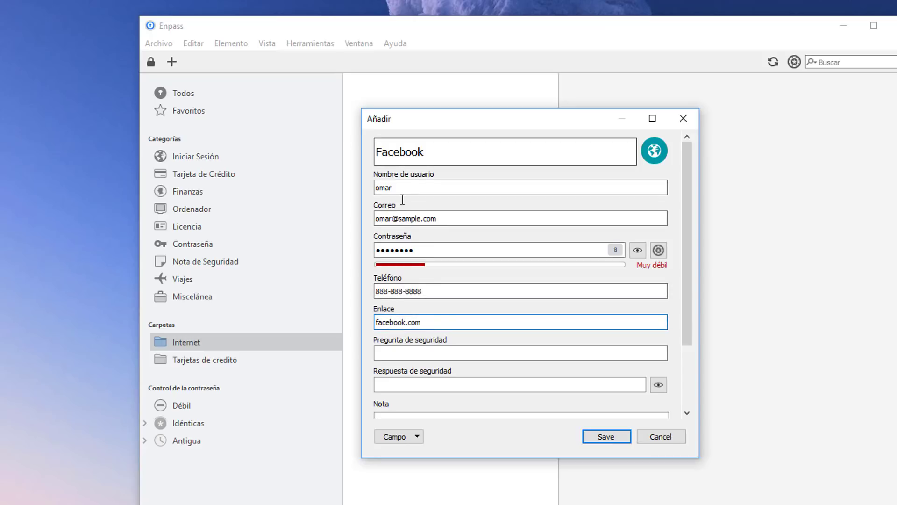
left_click(401, 356)
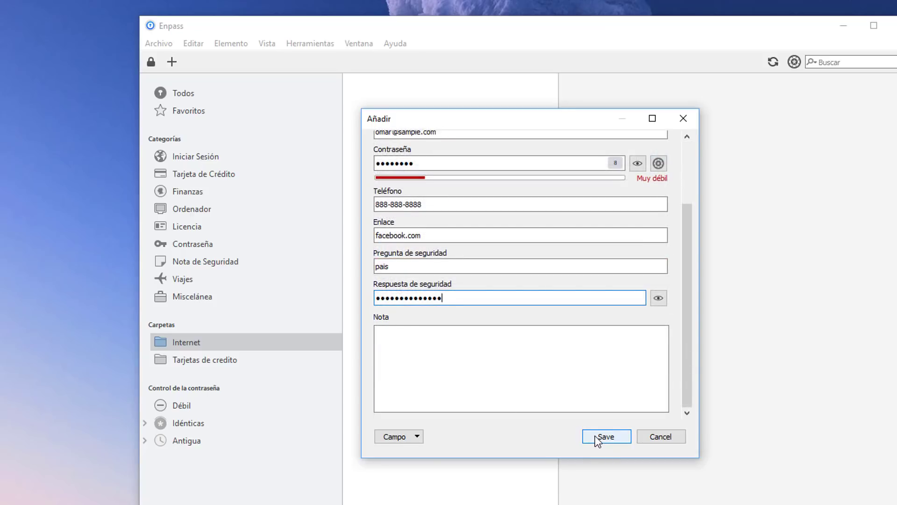
left_click(417, 436)
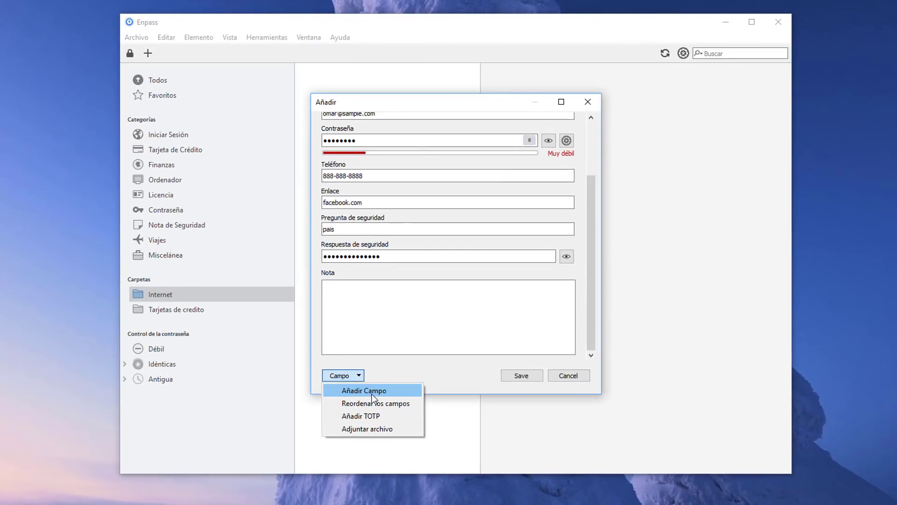
left_click(477, 373)
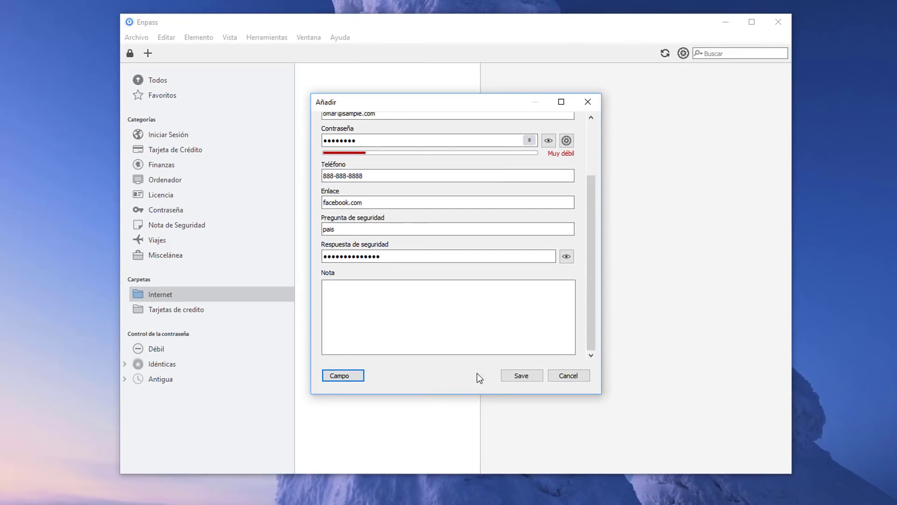
Save the Facebook item and check its hidden password and security answer
left_click(536, 376)
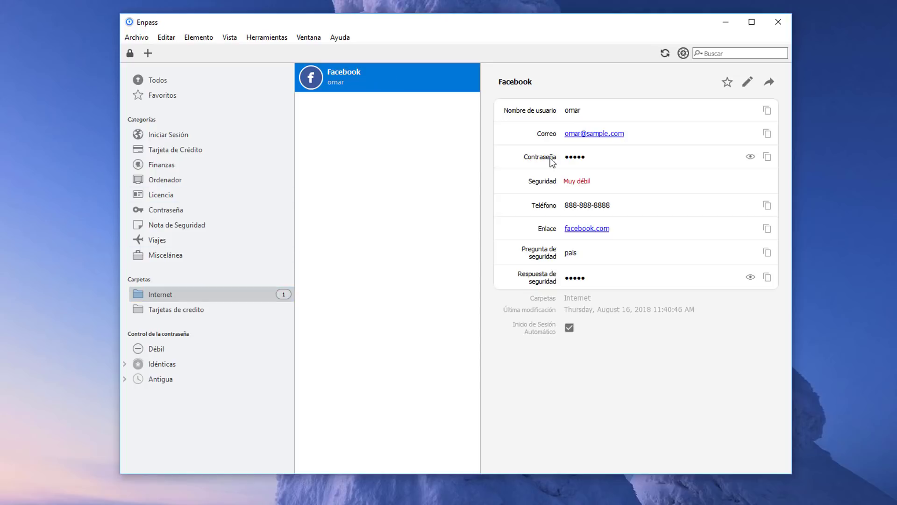
left_click_drag(750, 157, 752, 162)
left_click_drag(752, 276, 750, 276)
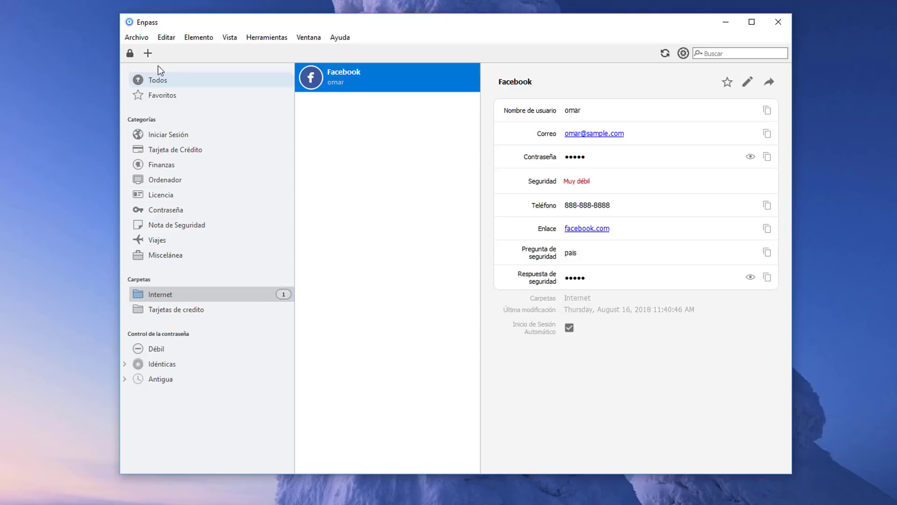
left_click(149, 53)
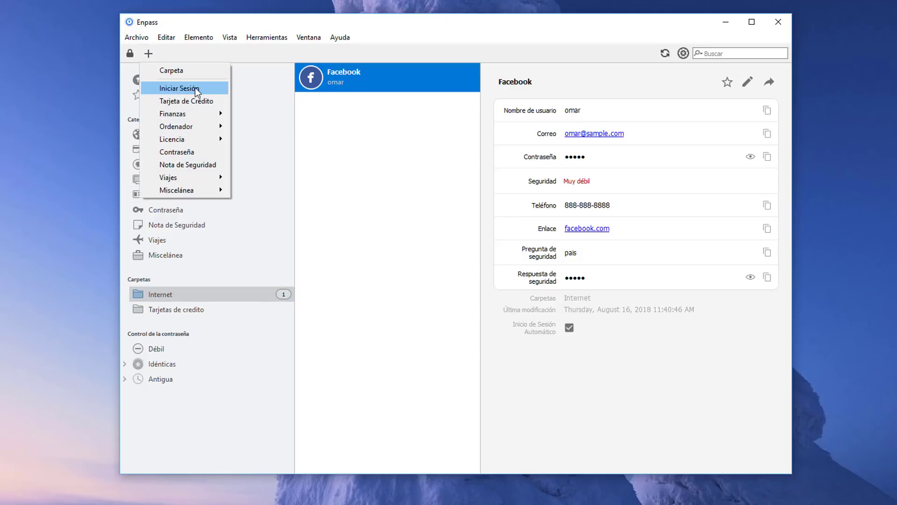
left_click(216, 17)
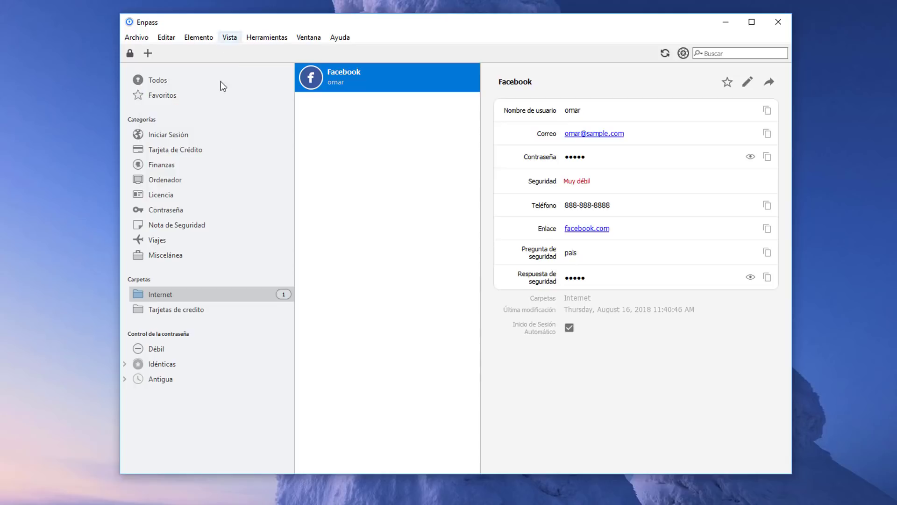
Start a new Tarjeta de Crédito item in the Tarjetas de credito folder and set its type to Tarjeta Visa
left_click(191, 310)
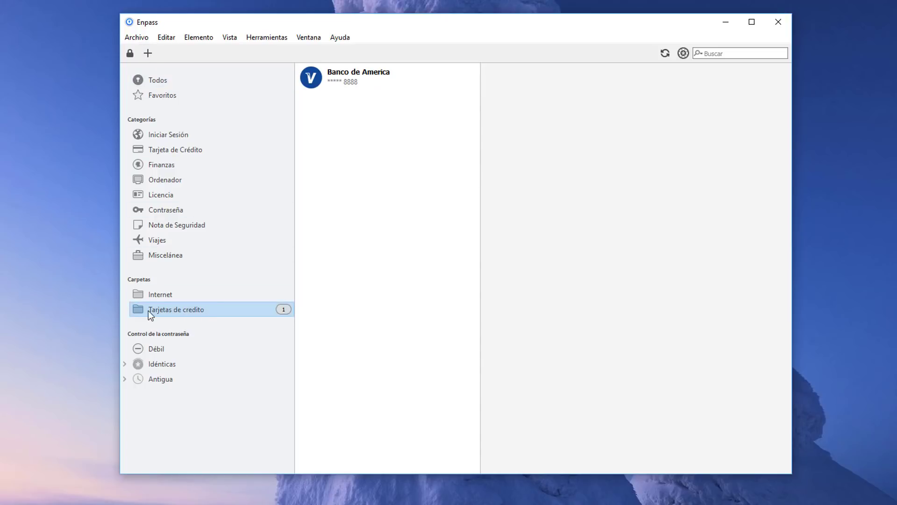
left_click(150, 53)
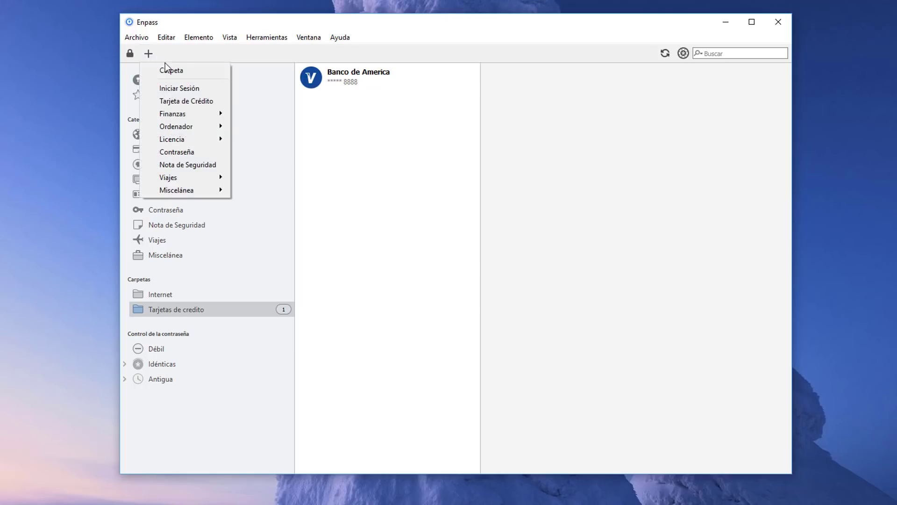
left_click(192, 103)
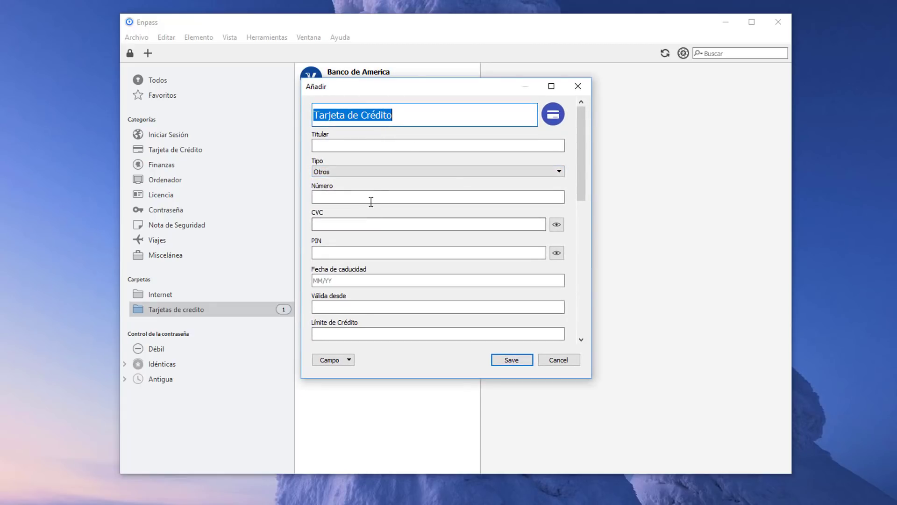
left_click(358, 115)
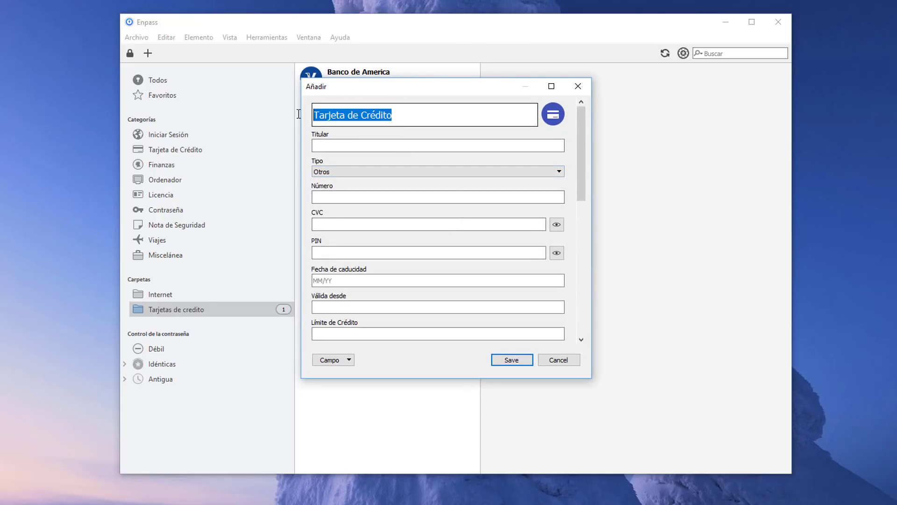
left_click(382, 120)
left_click(358, 144)
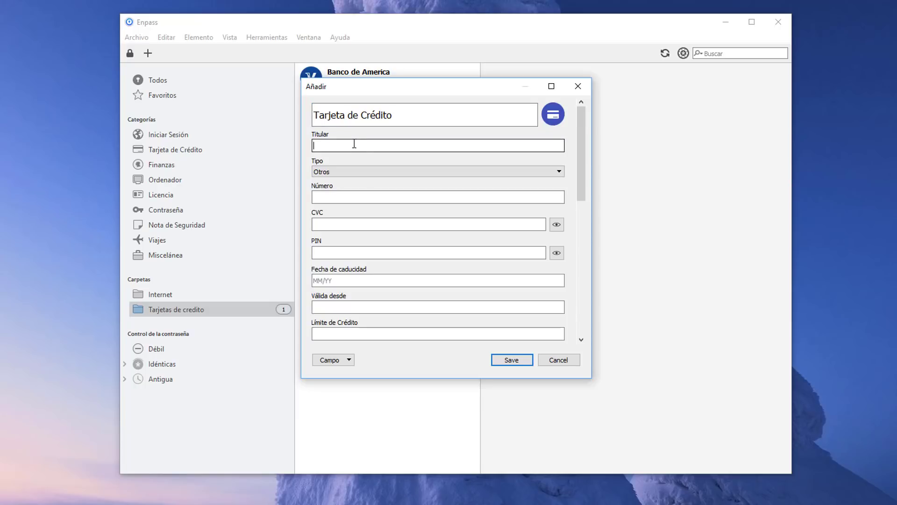
left_click(355, 171)
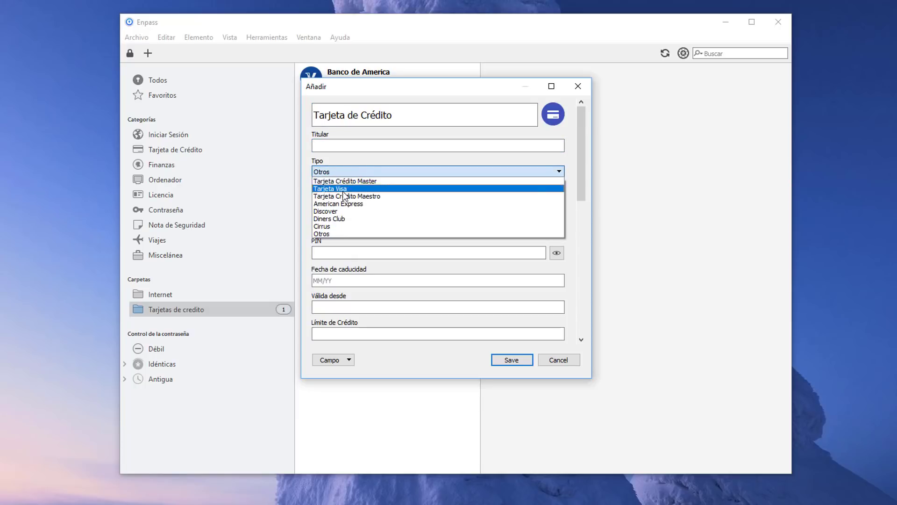
left_click(341, 189)
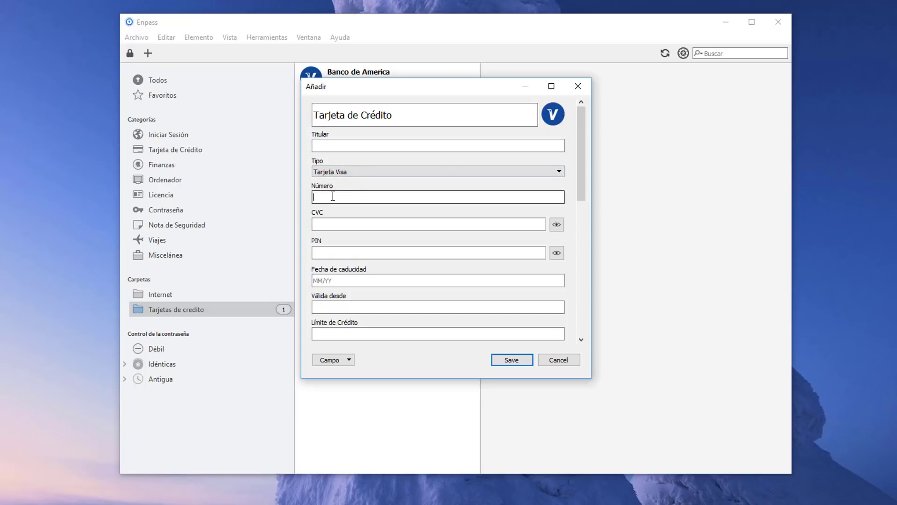
Look through the blank credit card form from the CVC and PIN down to the transaction password and note, and discard the item
left_click(332, 224)
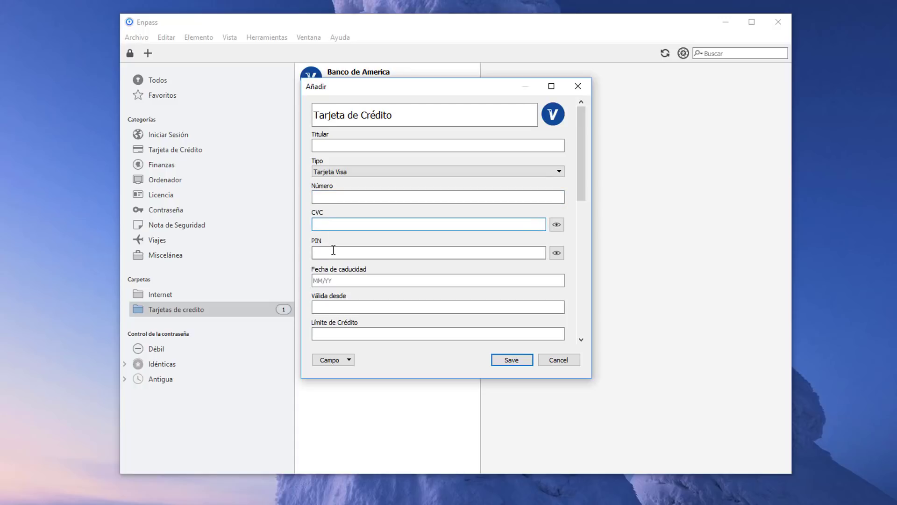
left_click(333, 250)
left_click_drag(581, 174, 582, 192)
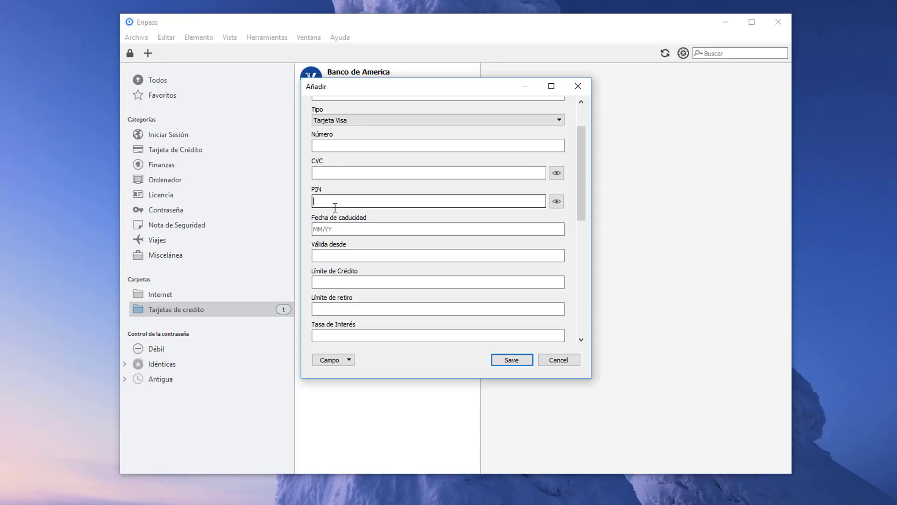
left_click_drag(580, 160, 580, 187)
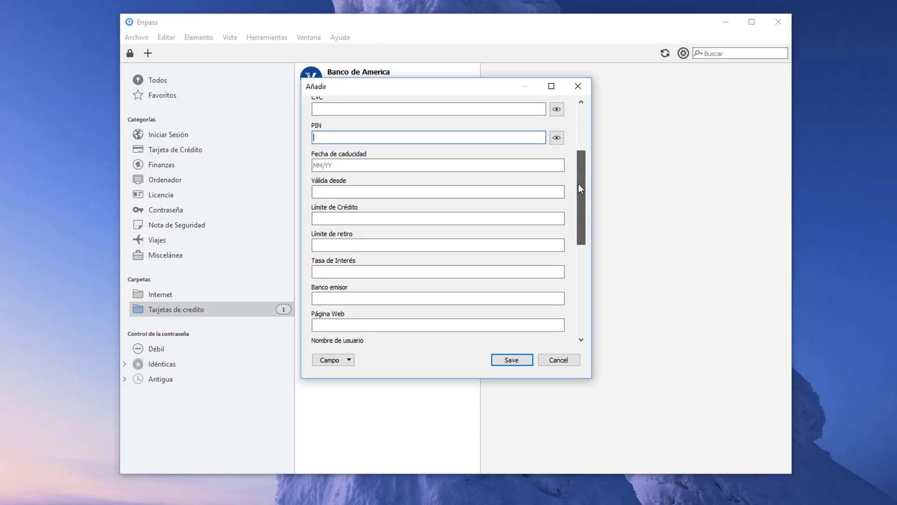
left_click(360, 165)
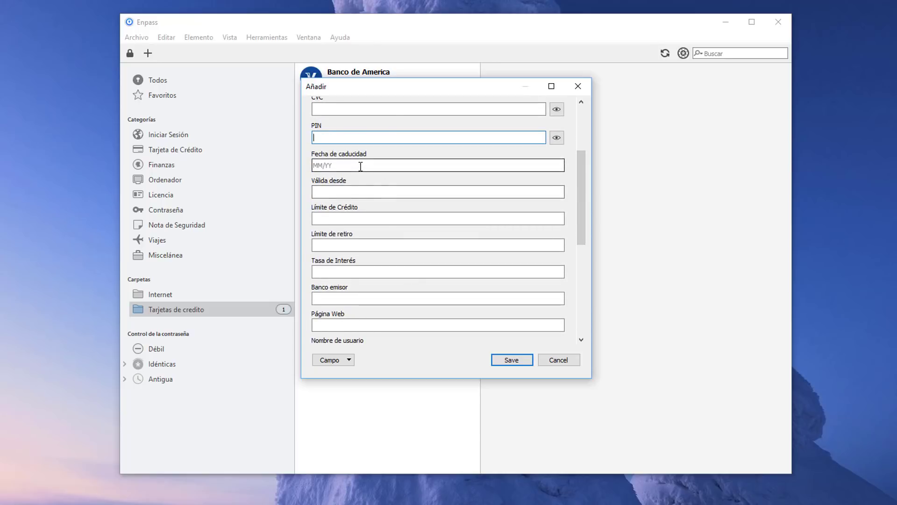
left_click(357, 191)
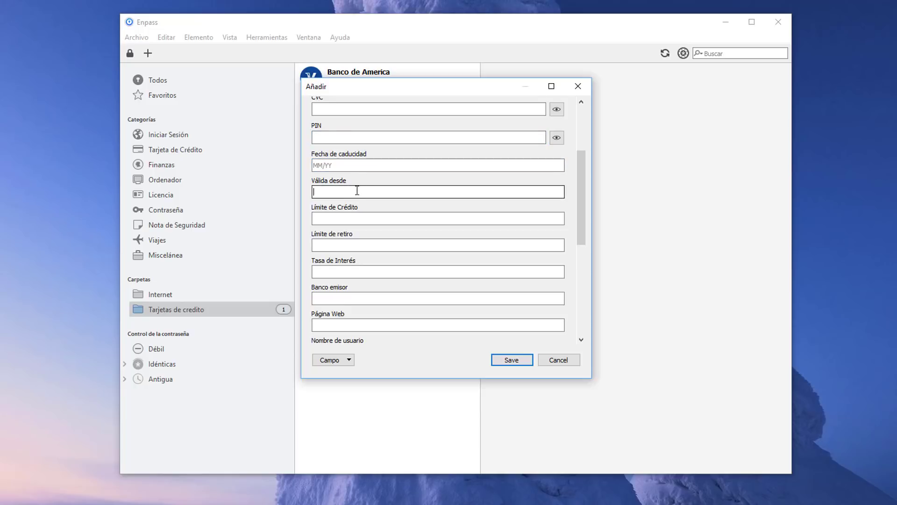
left_click(357, 218)
scroll(357, 232, "down", 1)
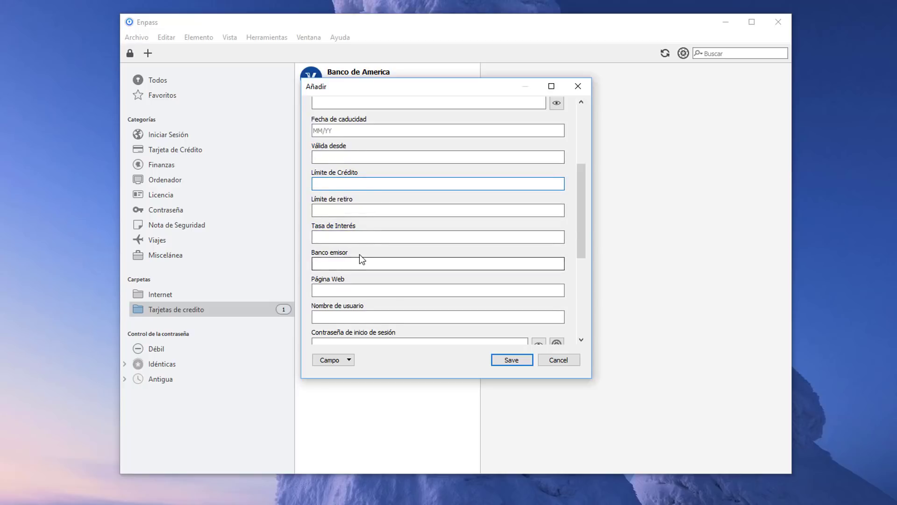
scroll(359, 254, "down", 1)
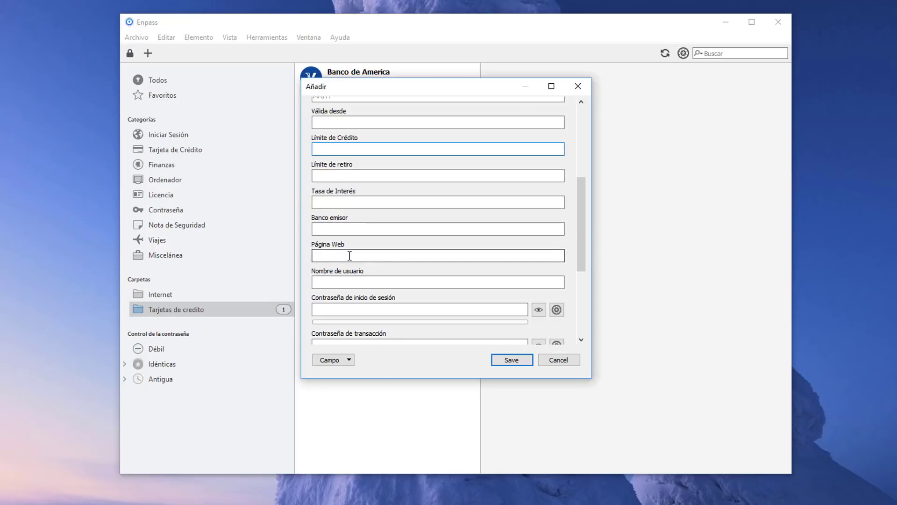
left_click(349, 255)
left_click_drag(580, 204, 579, 229)
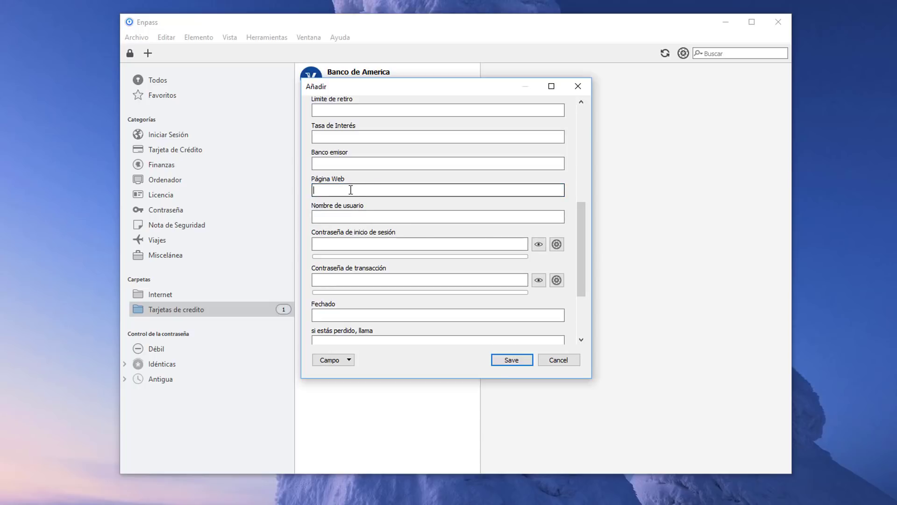
left_click(342, 216)
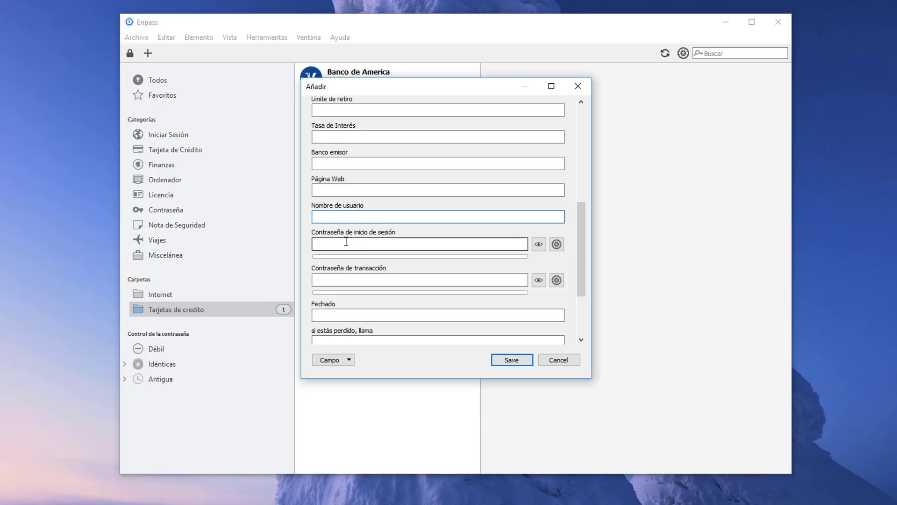
left_click(346, 242)
left_click(391, 280)
scroll(390, 282, "down", 3)
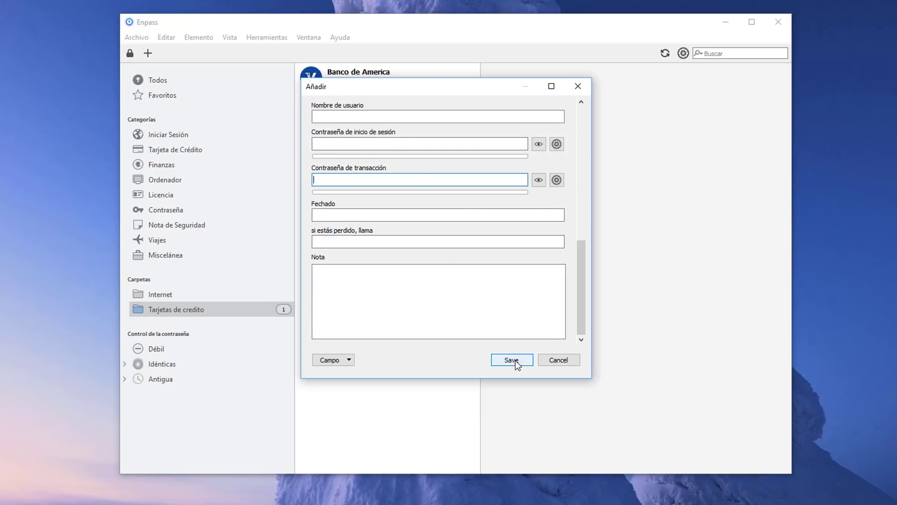
left_click(559, 361)
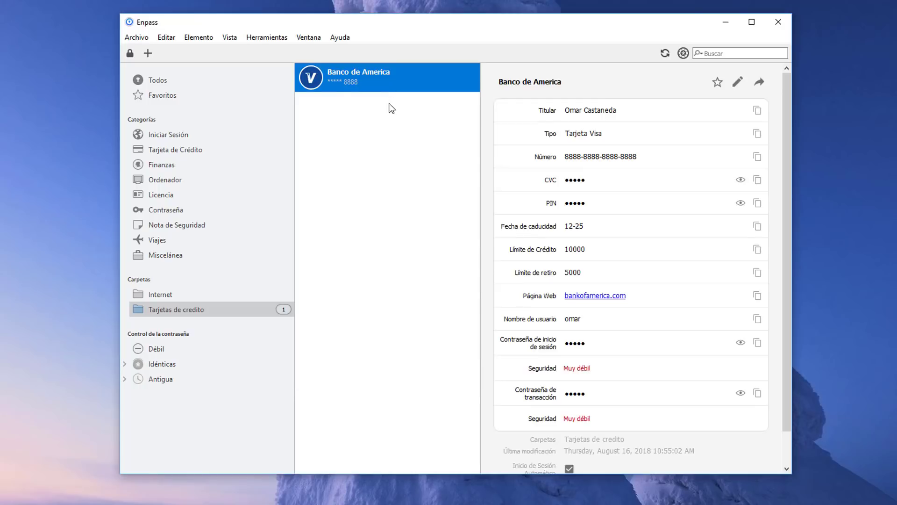
Examine the Banco de America card's stored details, including its hidden login password, CVC and PIN
mouse_move(787, 107)
left_mouse_down()
mouse_move(786, 183)
mouse_move(786, 116)
left_mouse_up()
left_click(740, 342)
left_click(740, 180)
left_click(741, 203)
left_click(740, 202)
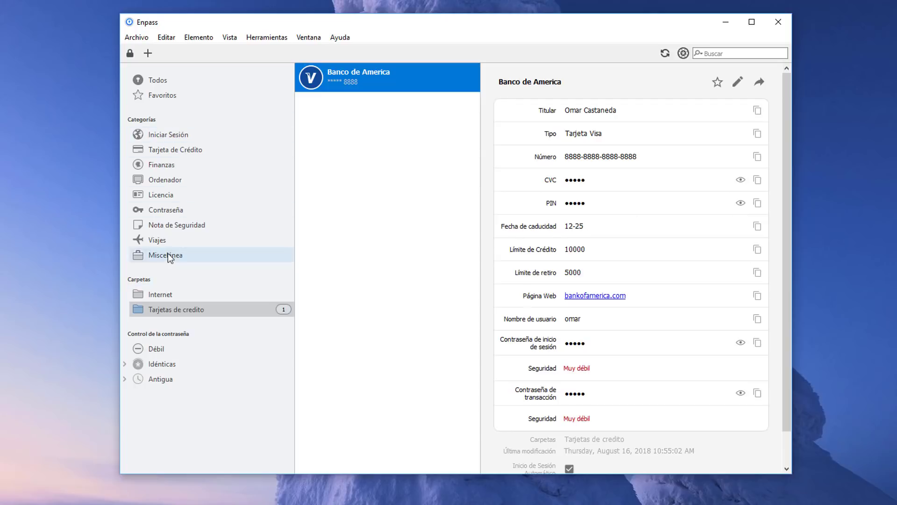
left_click(162, 315)
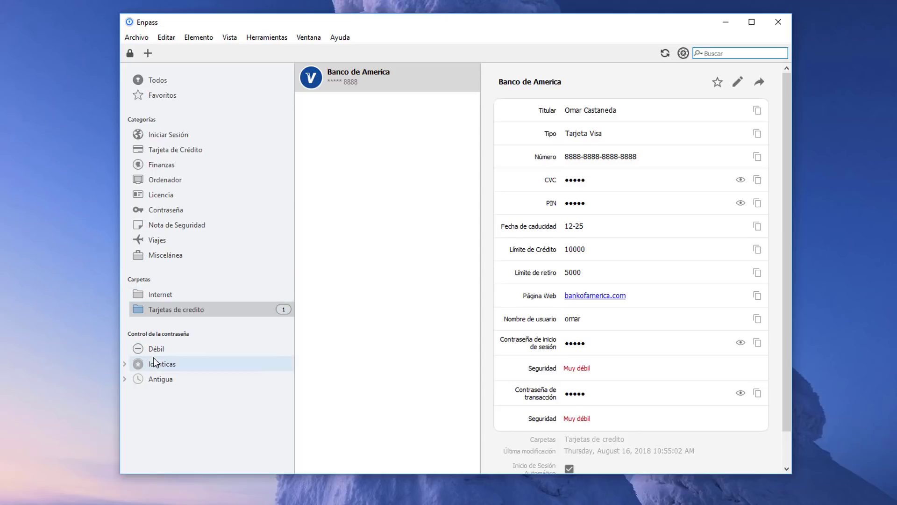
left_click(148, 53)
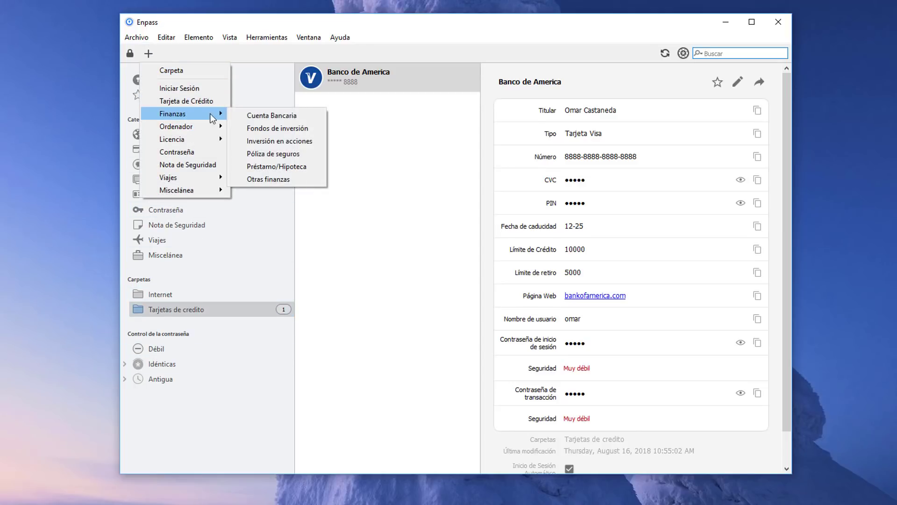
mouse_move(195, 143)
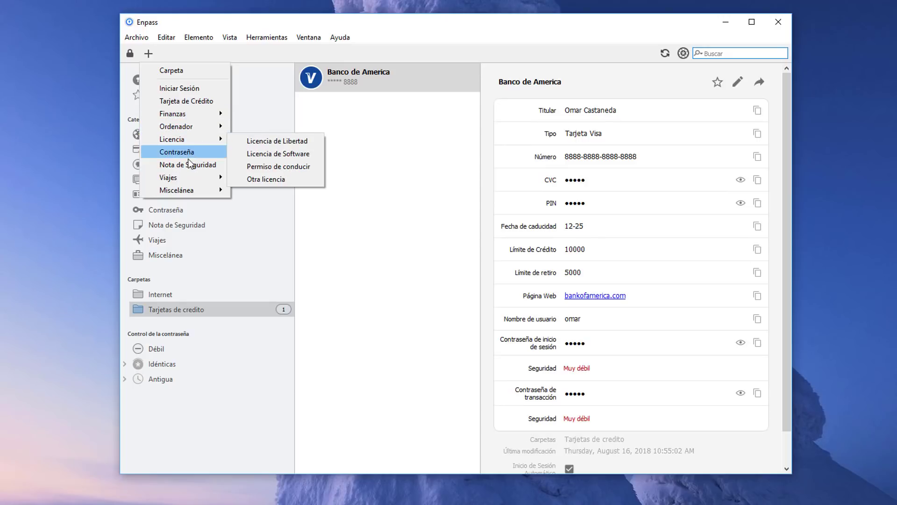
left_click(187, 23)
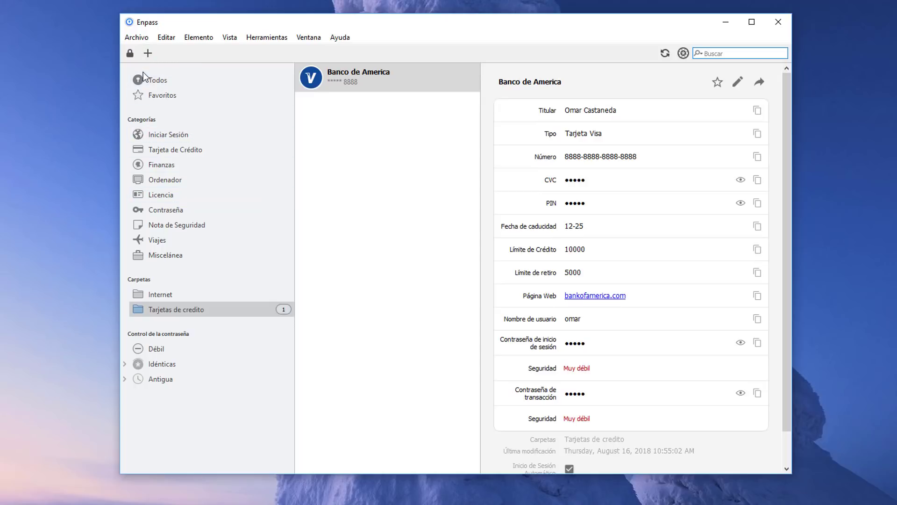
Review the cloud services offered for vault synchronization in the Enpass settings and close the settings
left_click(136, 41)
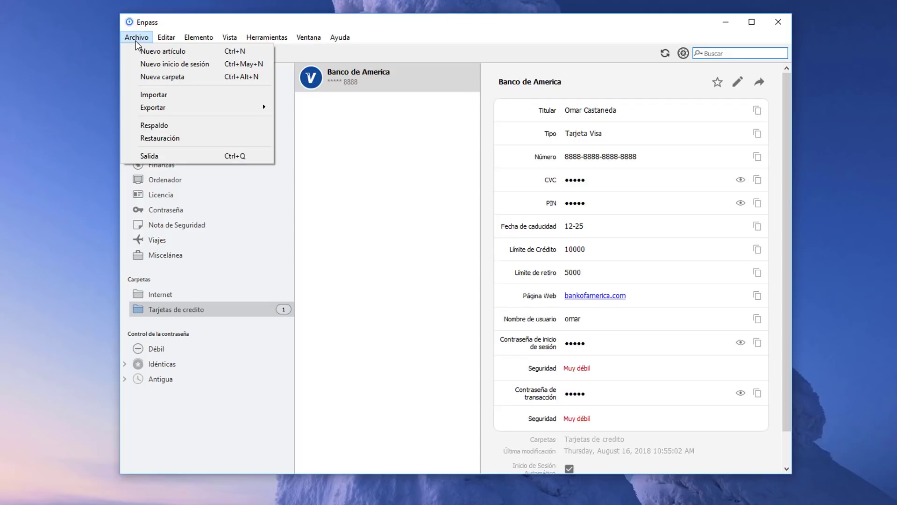
mouse_move(252, 40)
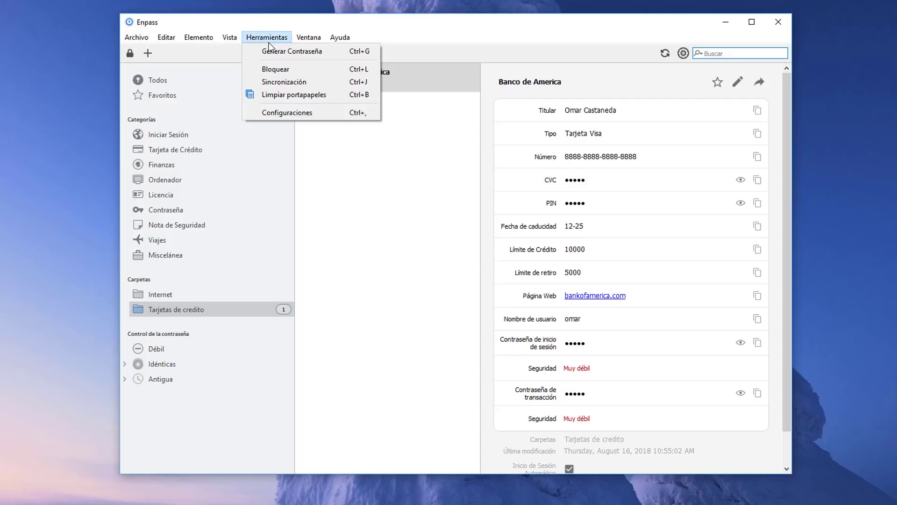
left_click(274, 84)
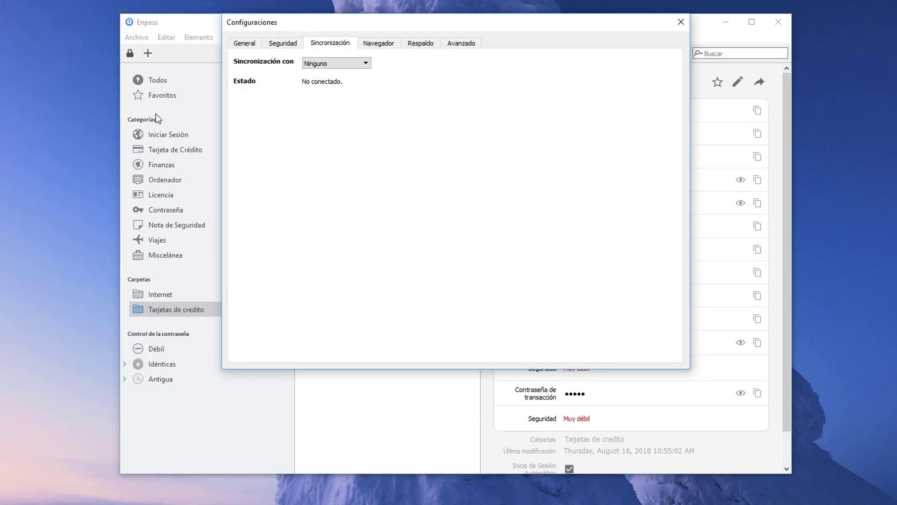
left_click(366, 64)
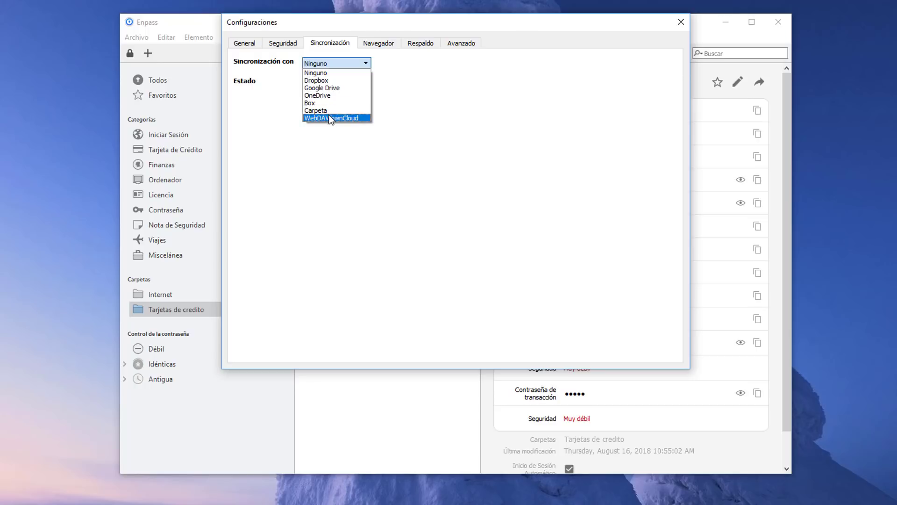
left_click(402, 100)
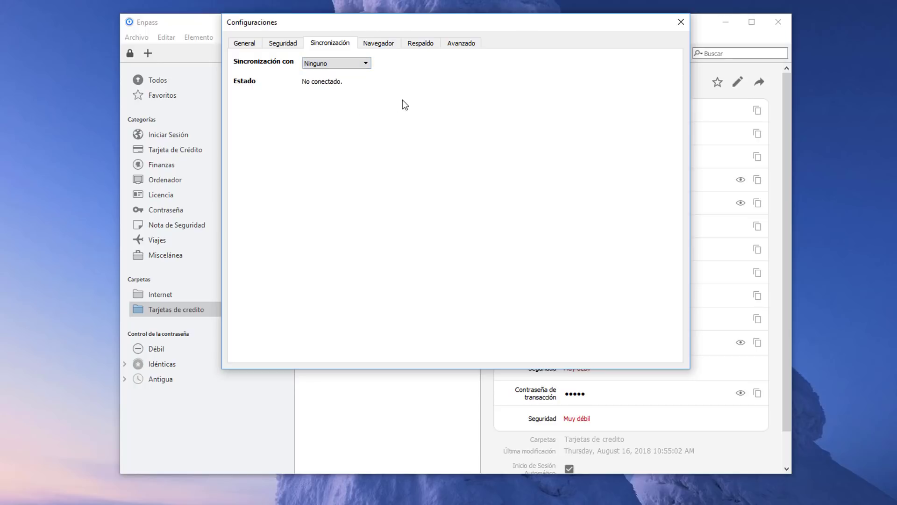
left_click(366, 64)
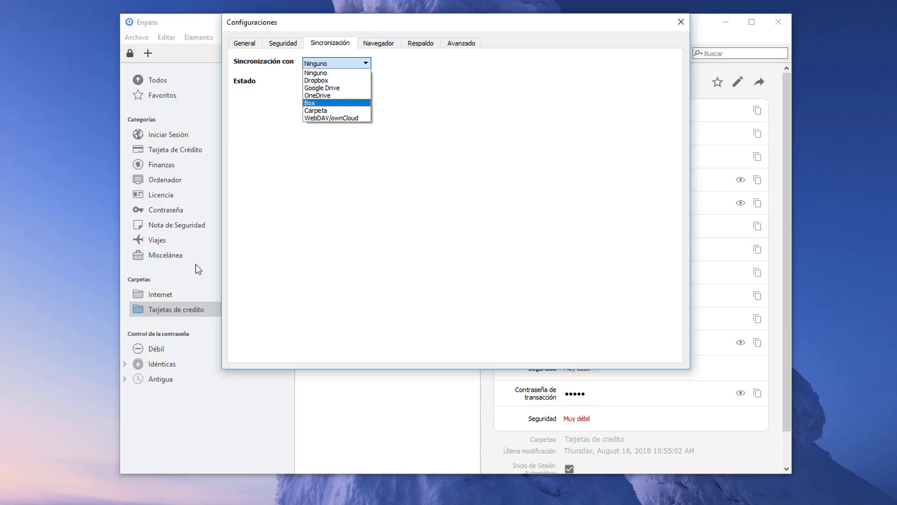
left_click(337, 222)
left_click(675, 21)
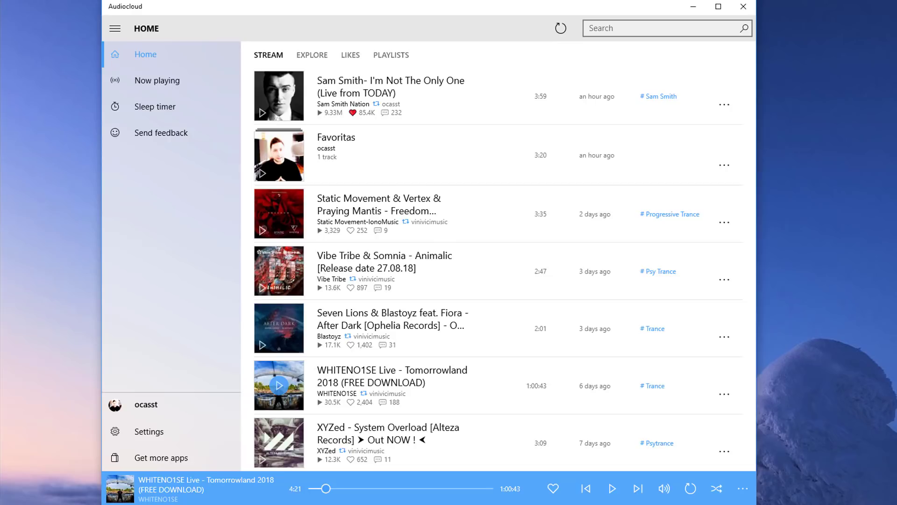
Look through the trending music, trending audio and genre tags on the home Explore page
left_click(140, 55)
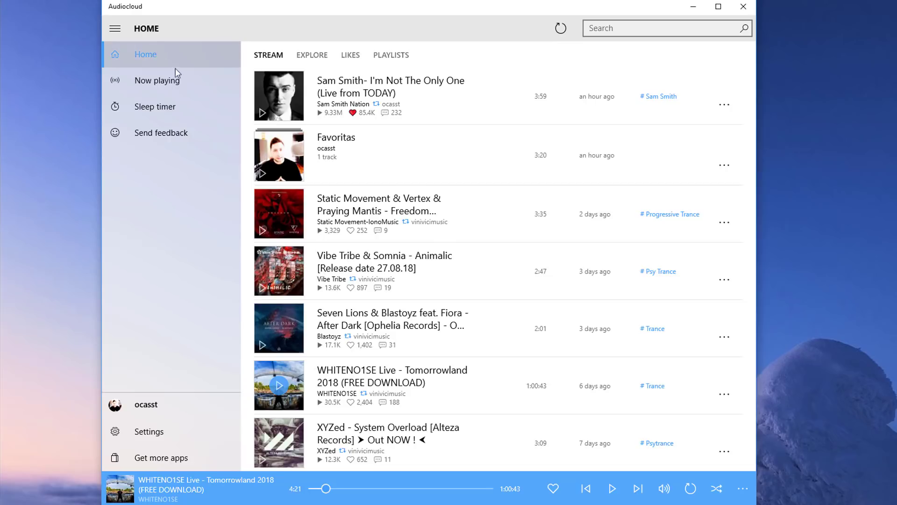
left_click(314, 58)
left_click(600, 29)
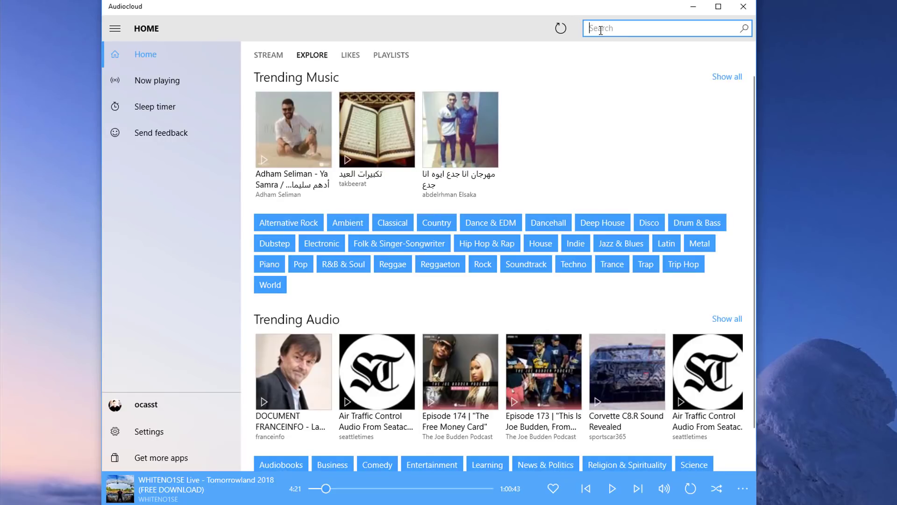
scroll(418, 194, "down", 2)
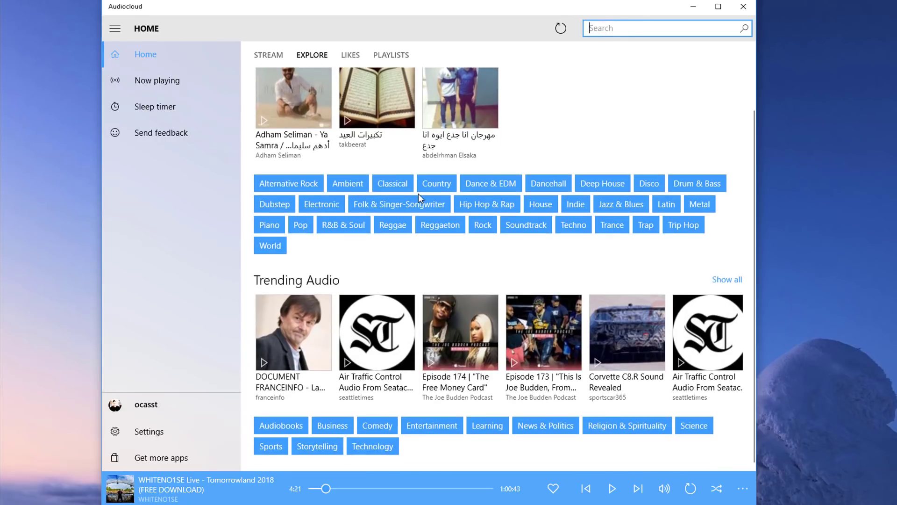
scroll(418, 193, "up", 2)
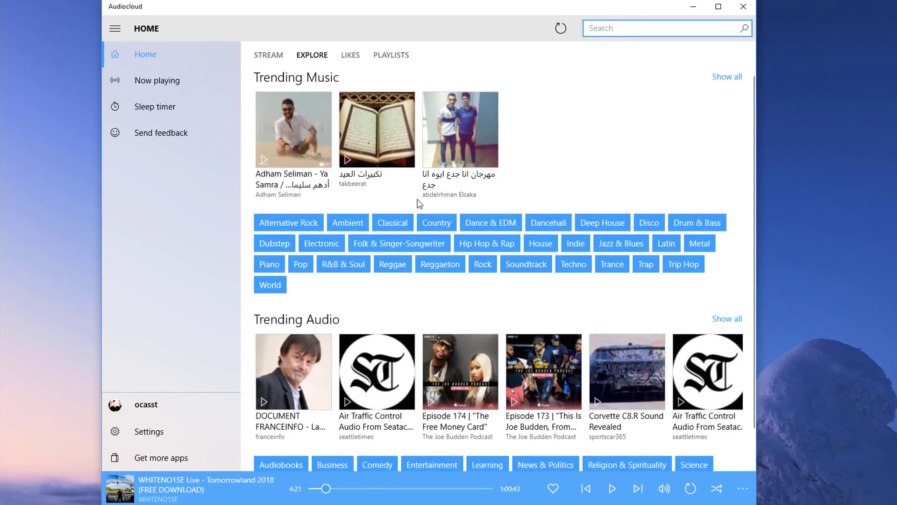
Play Adam Beyer & Bart Skils 'Your Mind' from the Techno genre, pause it and like the track
left_click(576, 264)
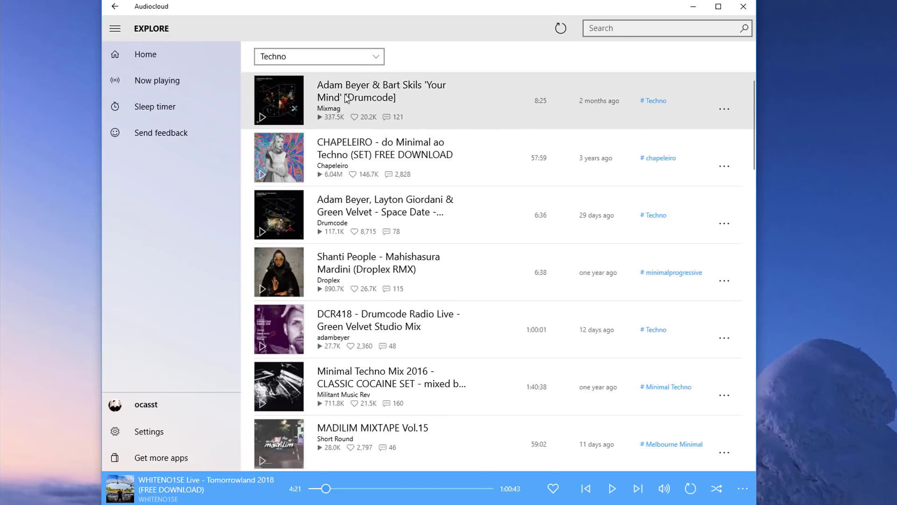
left_click(276, 102)
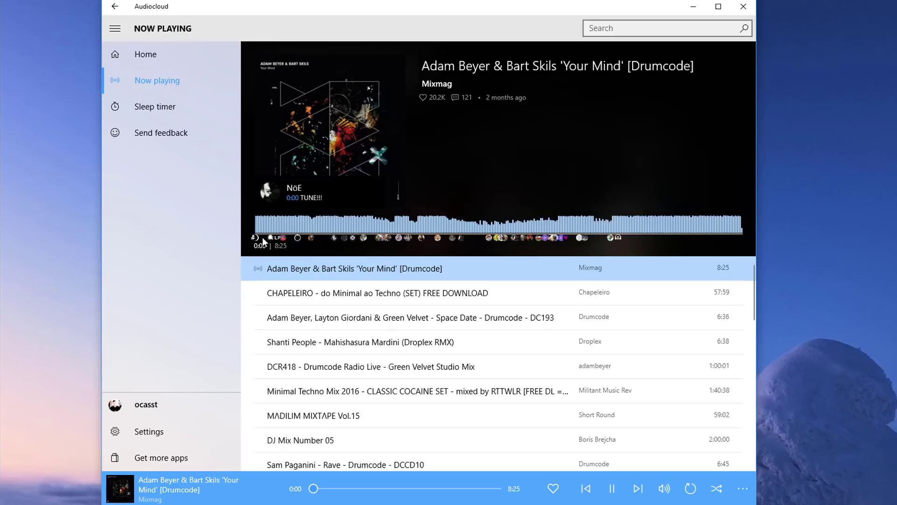
left_click(612, 489)
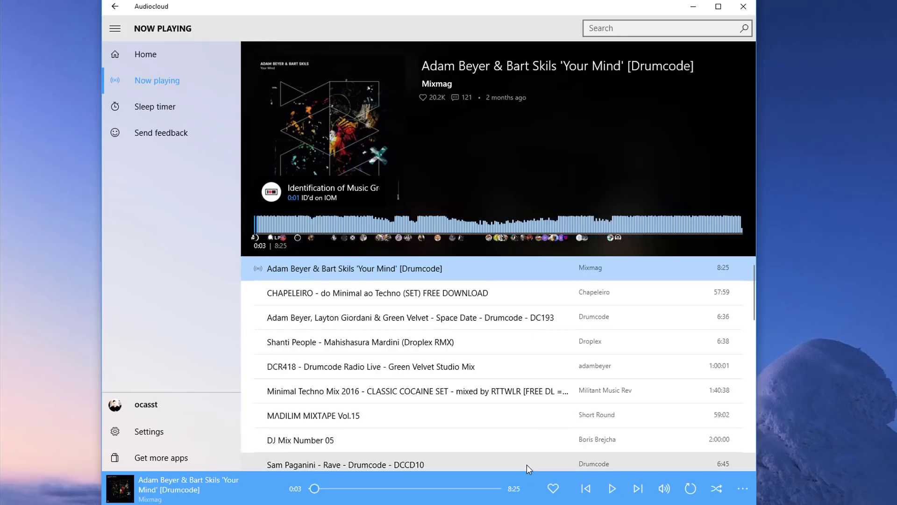
left_click(553, 489)
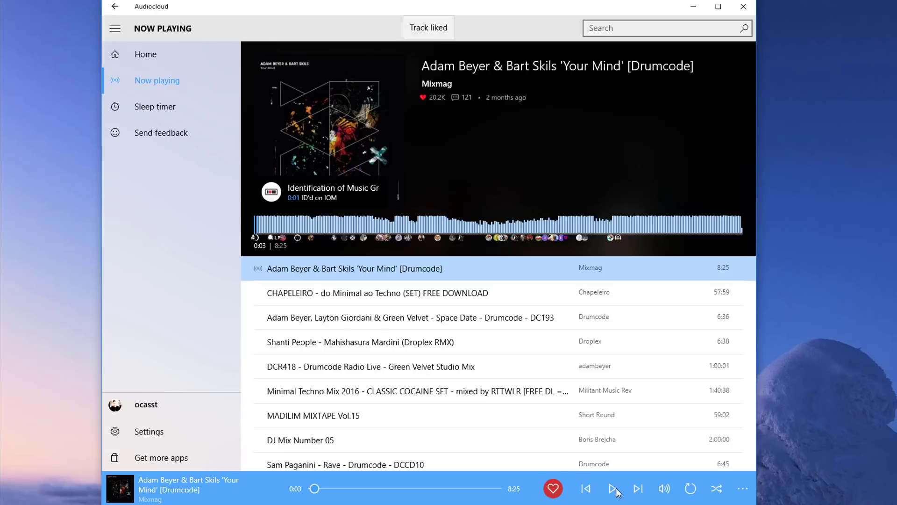
Skip to another track, view the playlists it can be added to, and leave without adding it
left_click(637, 489)
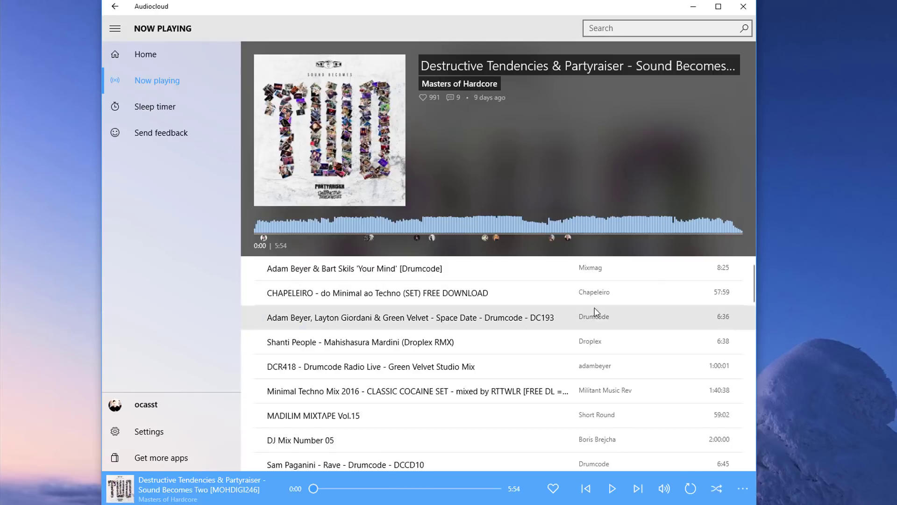
left_click(742, 488)
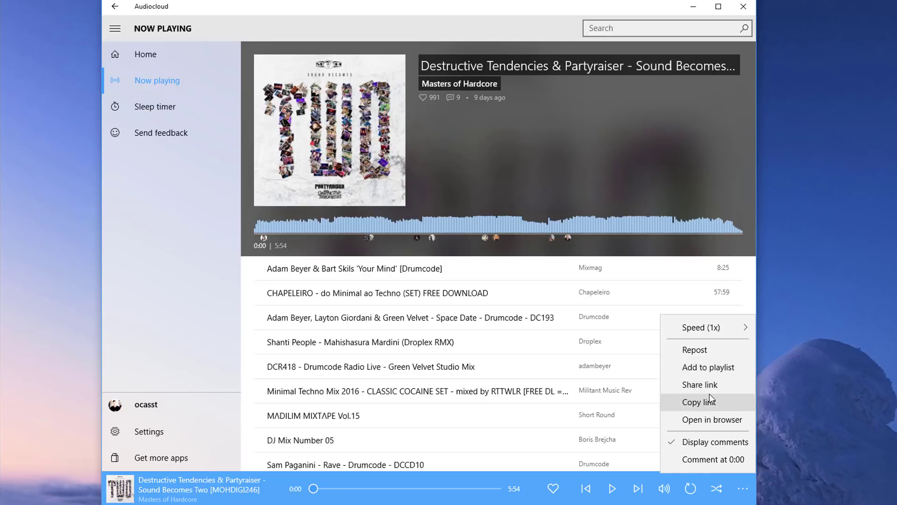
left_click(724, 369)
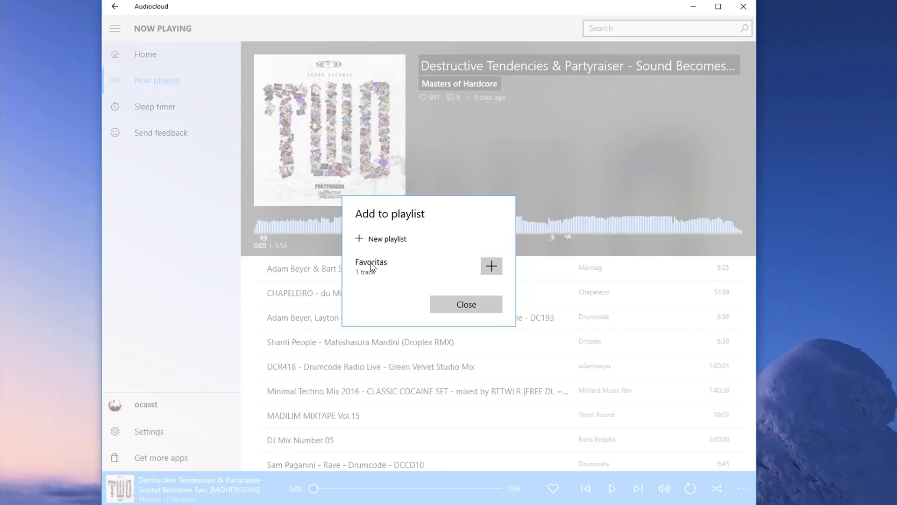
left_click(444, 304)
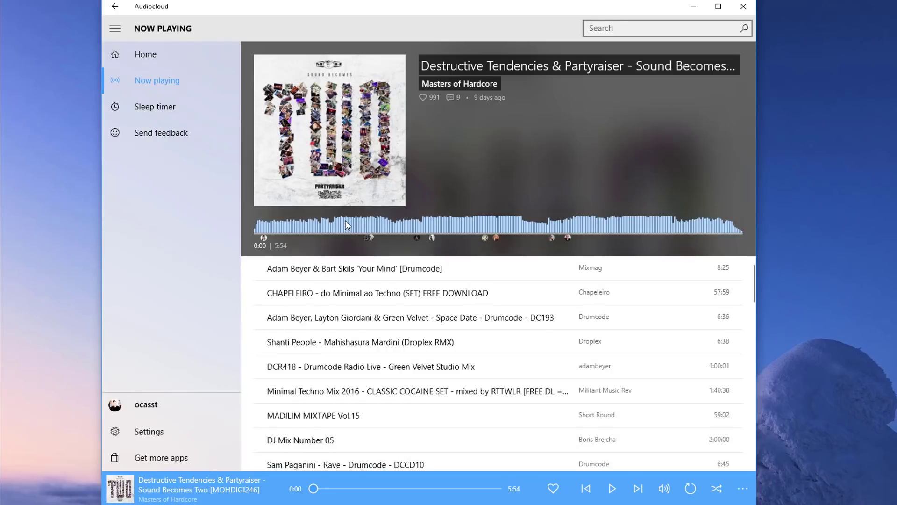
Play the Favoritas playlist from the home playlists and pause its track
left_click(156, 57)
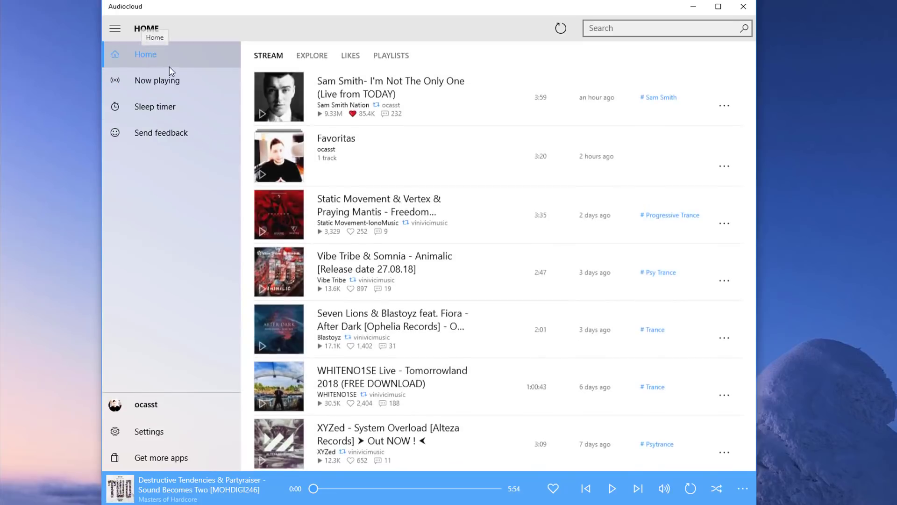
left_click(391, 56)
left_click(287, 149)
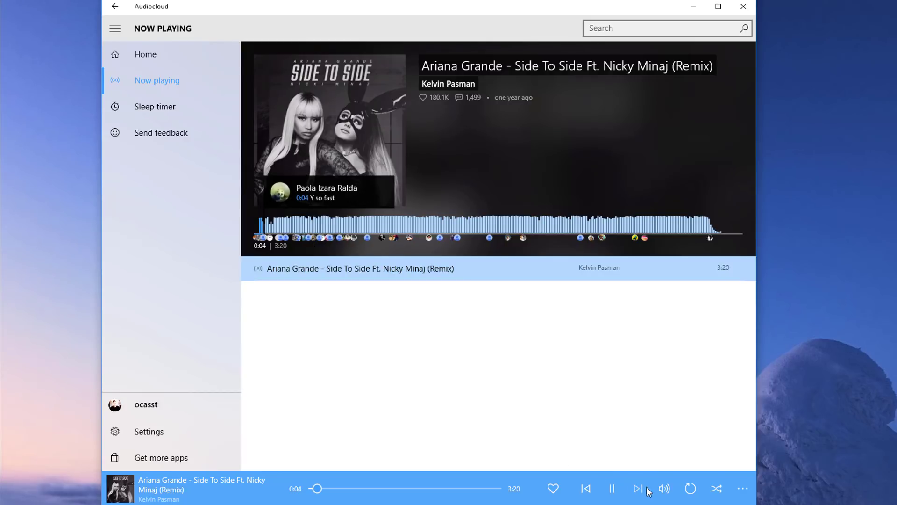
left_click(611, 489)
Try a sleep timer duration of 20:00 and cancel the duration change
left_click(160, 108)
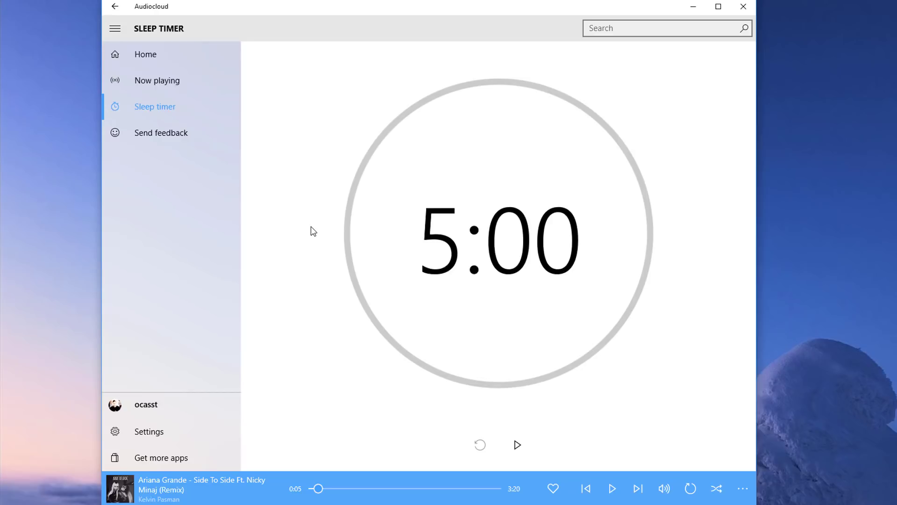
left_click(464, 273)
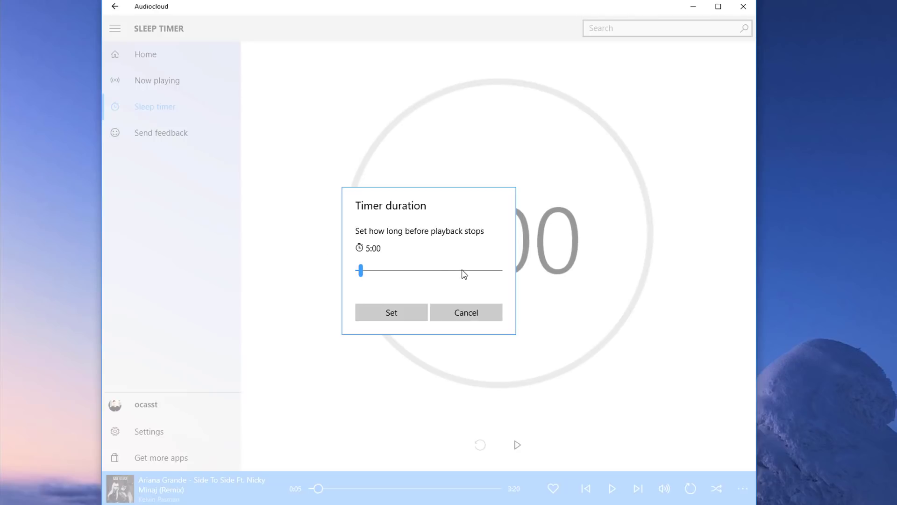
left_click_drag(362, 274, 398, 278)
left_click_drag(399, 271, 373, 267)
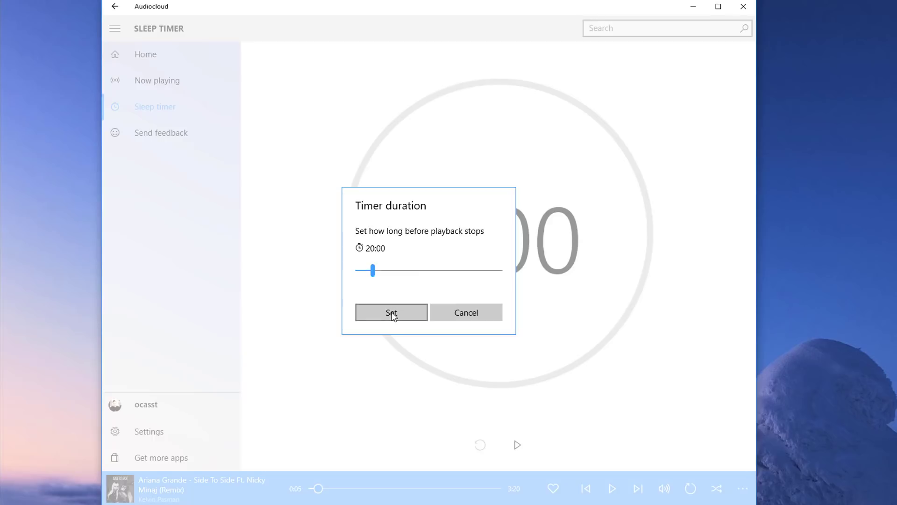
left_click(481, 314)
Look through the tracks in the home stream and return to the start of the list
left_click(148, 55)
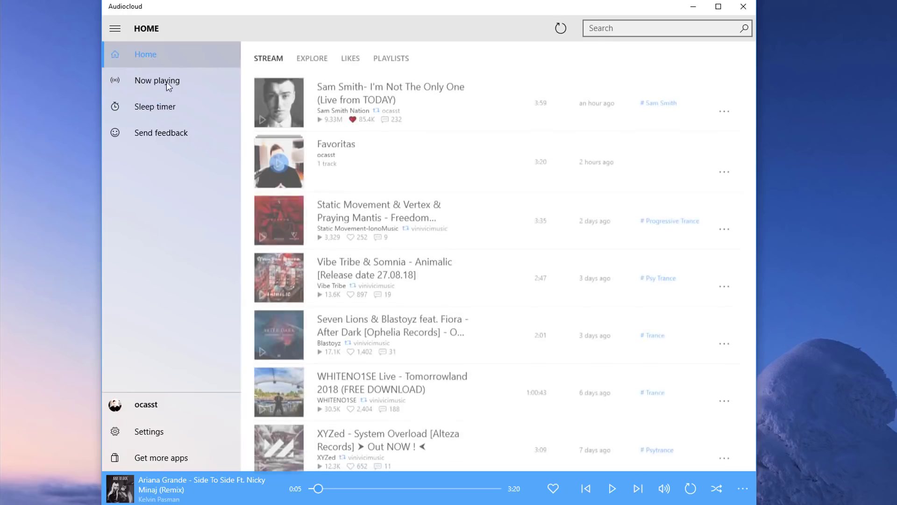
scroll(395, 170, "down", 8)
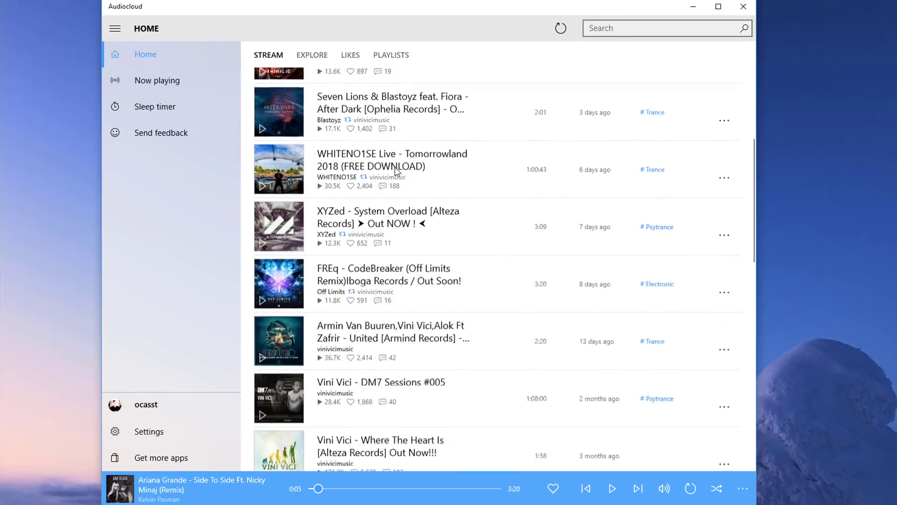
scroll(397, 340, "down", 10)
scroll(397, 339, "up", 18)
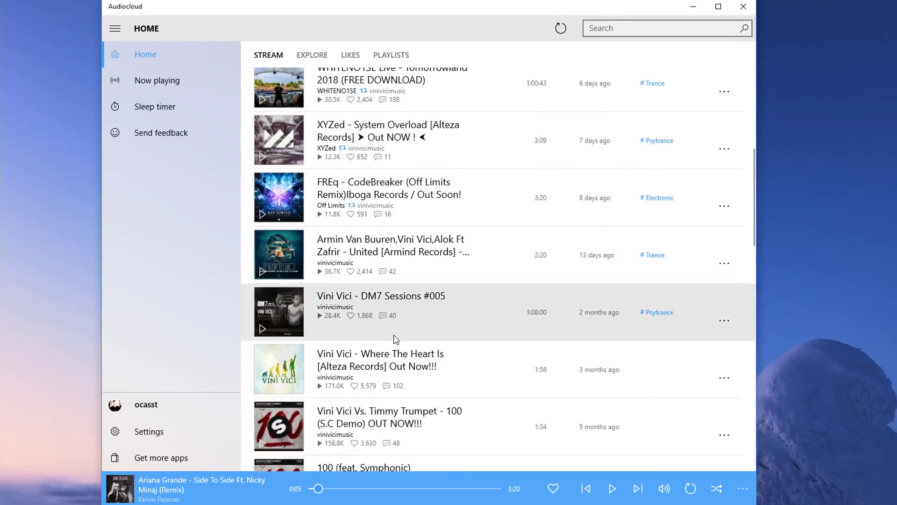
scroll(397, 339, "up", 2)
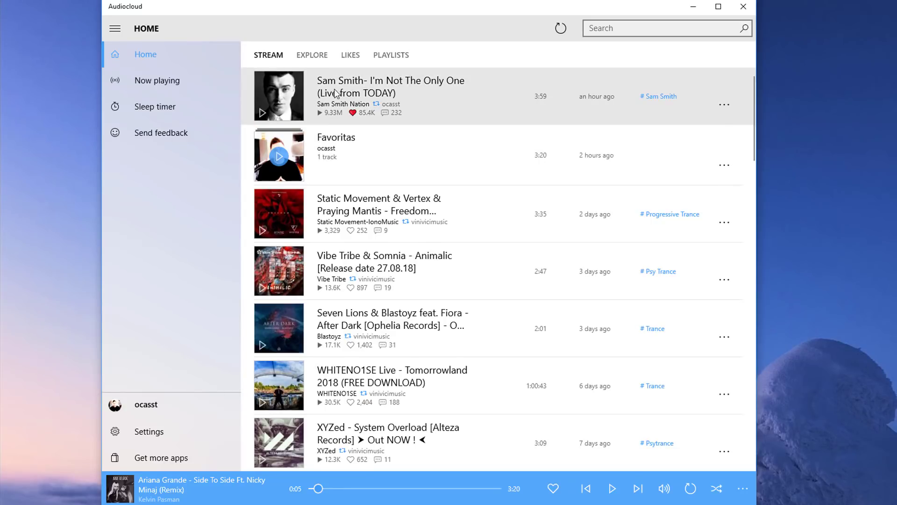
Review the liked tracks, the playlists and the trending categories on the home page
left_click(351, 56)
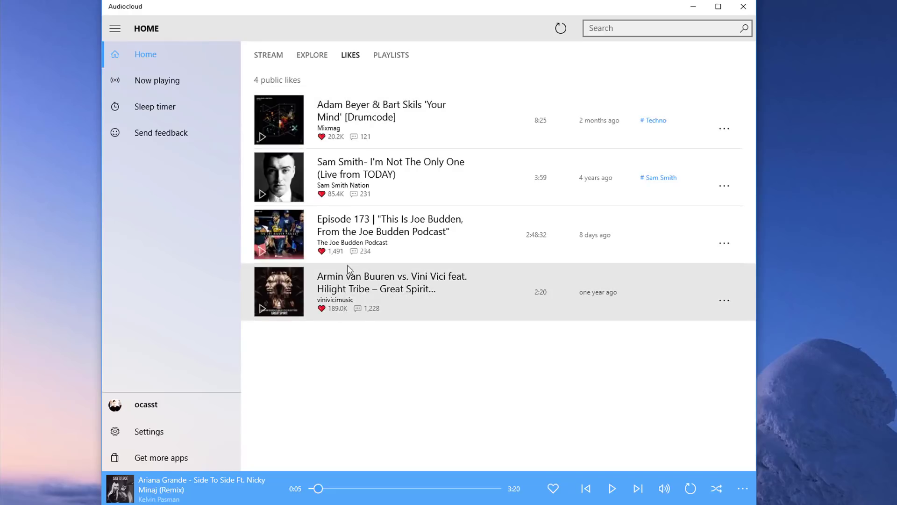
left_click(389, 56)
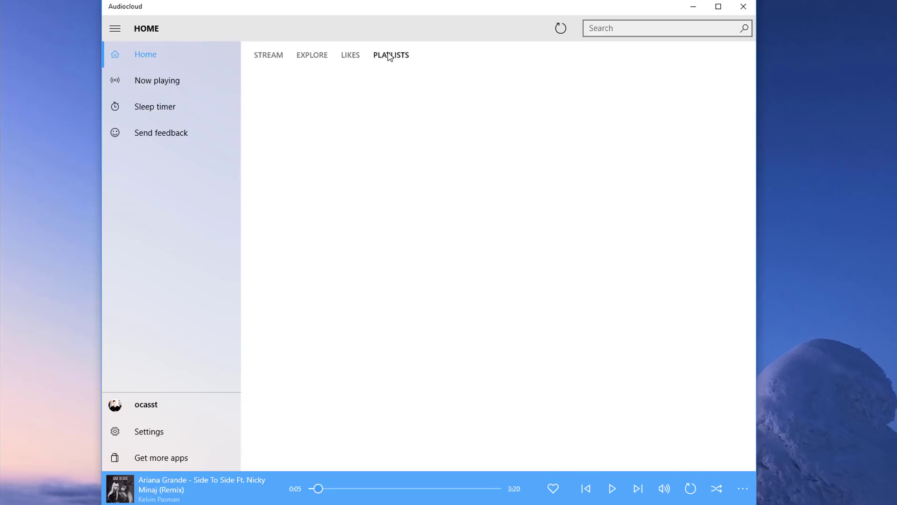
left_click(308, 61)
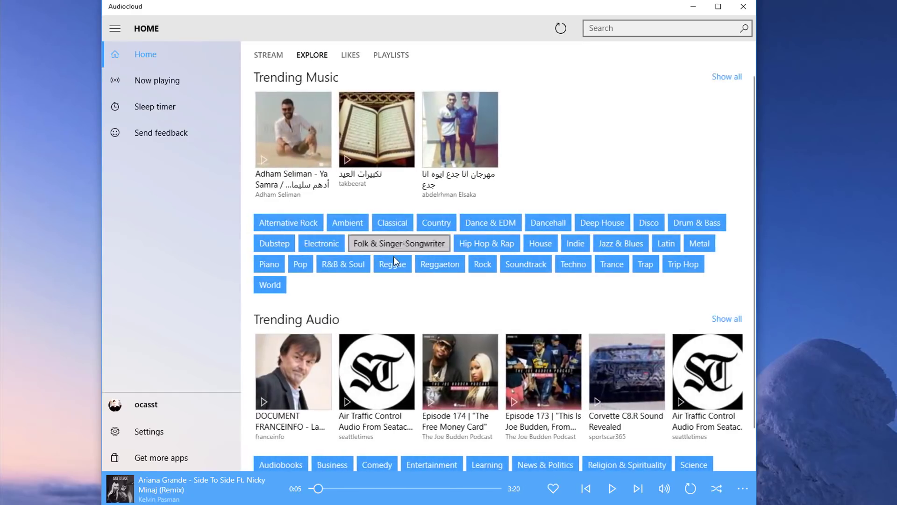
scroll(394, 258, "down", 2)
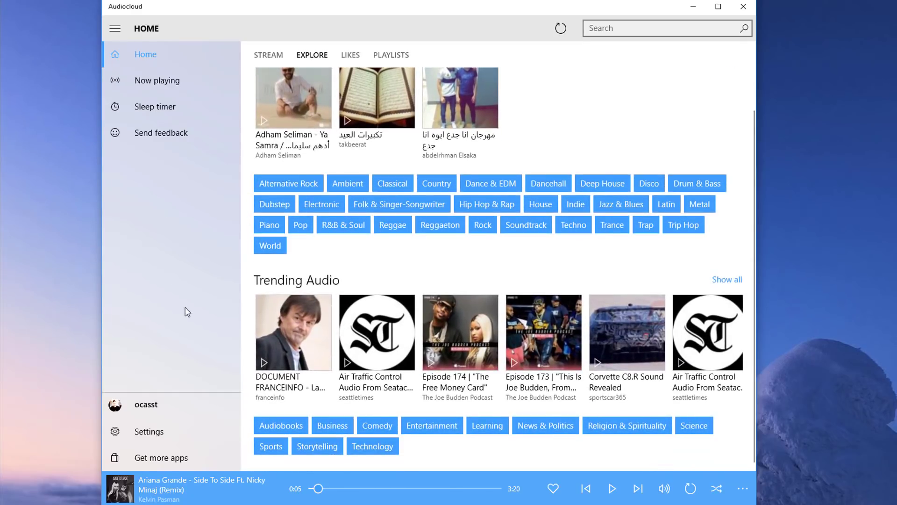